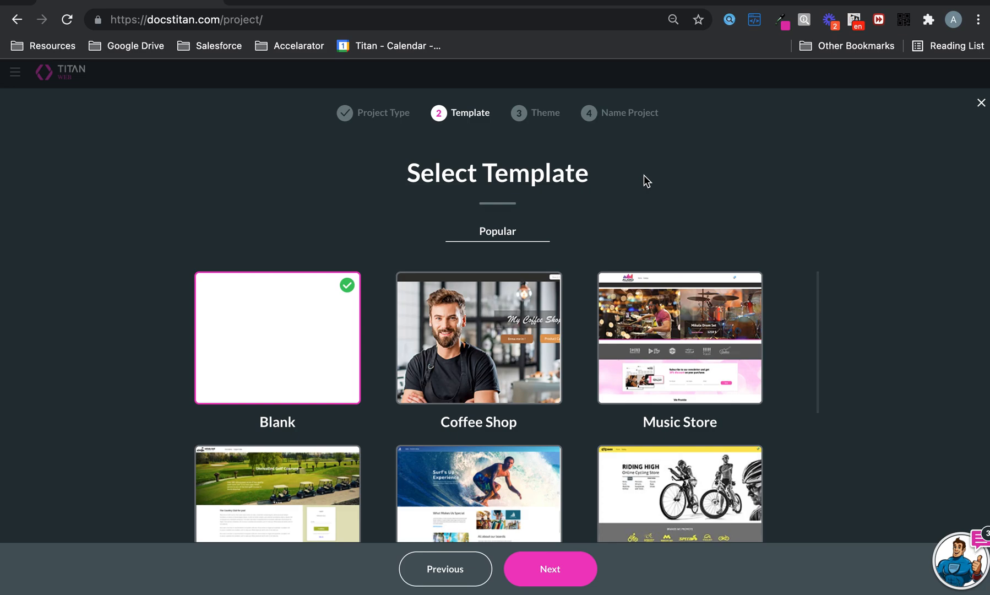
- Create a project named Captions from the Blank template with the Skyline theme
{"action": "left_click", "coordinate": [572, 583]}
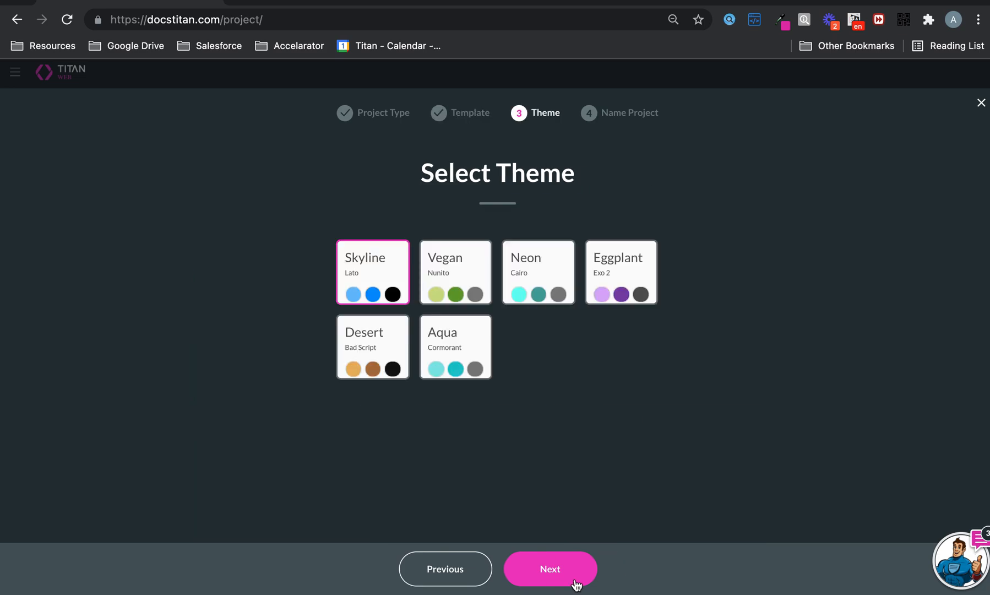
{"action": "left_click", "coordinate": [573, 583]}
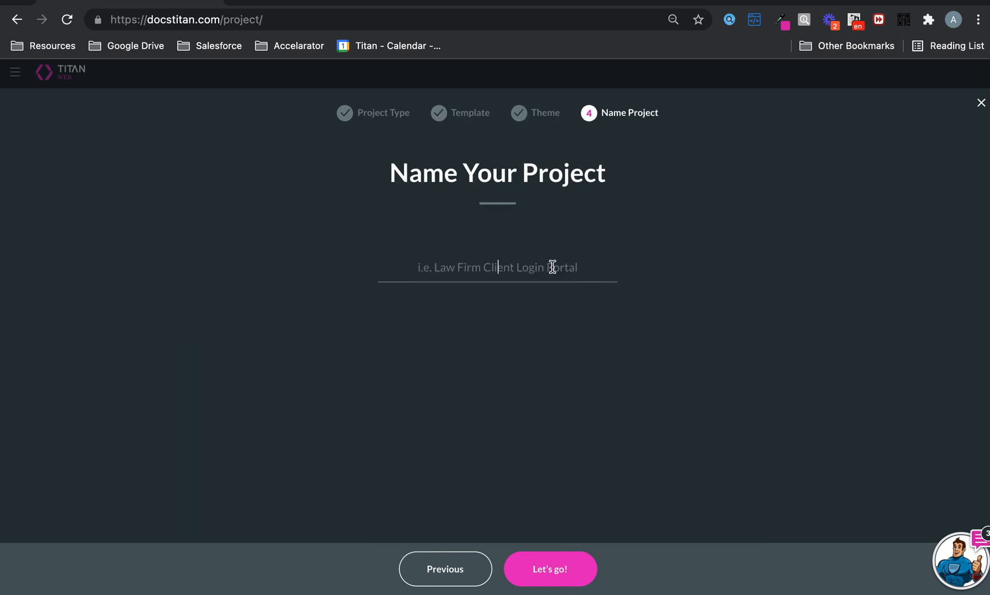
{"action": "type", "text": "Captio"}
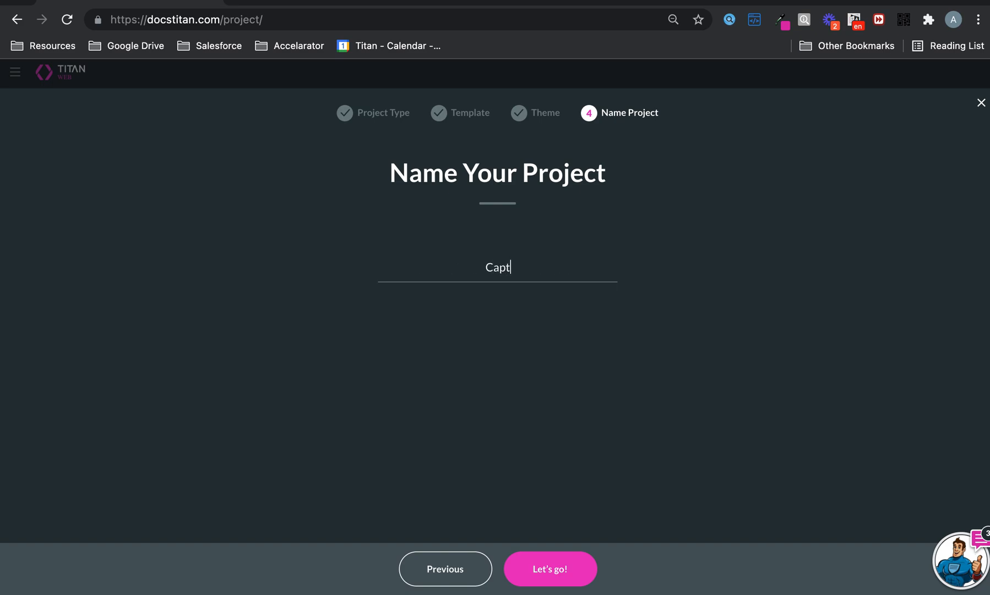
{"action": "type", "text": "ns"}
{"action": "key", "text": "Return"}
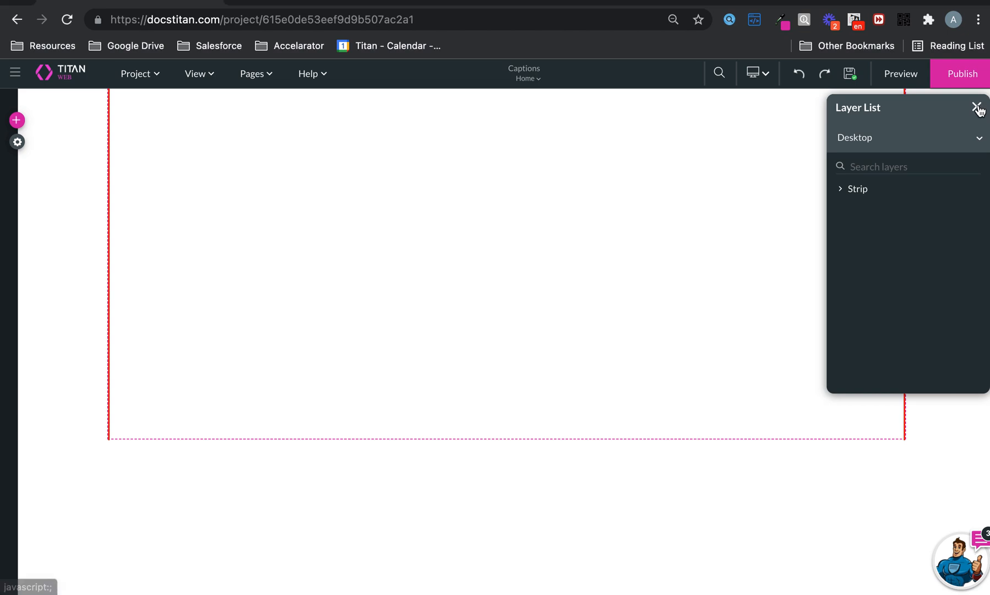
- Dismiss the layer list and place a Text Field input near the top centre of the page's strip
{"action": "left_click", "coordinate": [978, 107]}
{"action": "left_click", "coordinate": [19, 121]}
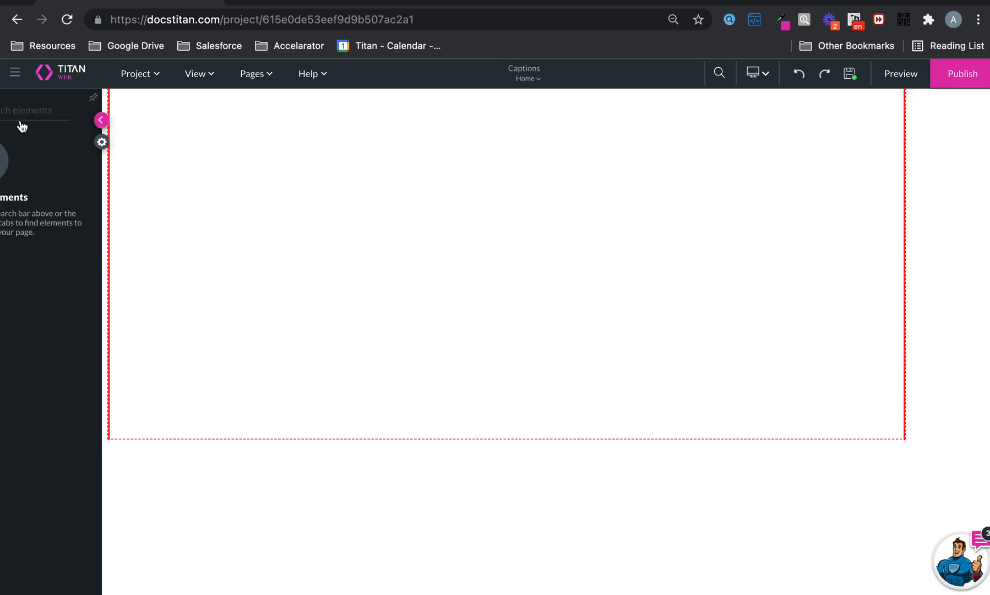
{"action": "left_click", "coordinate": [23, 230]}
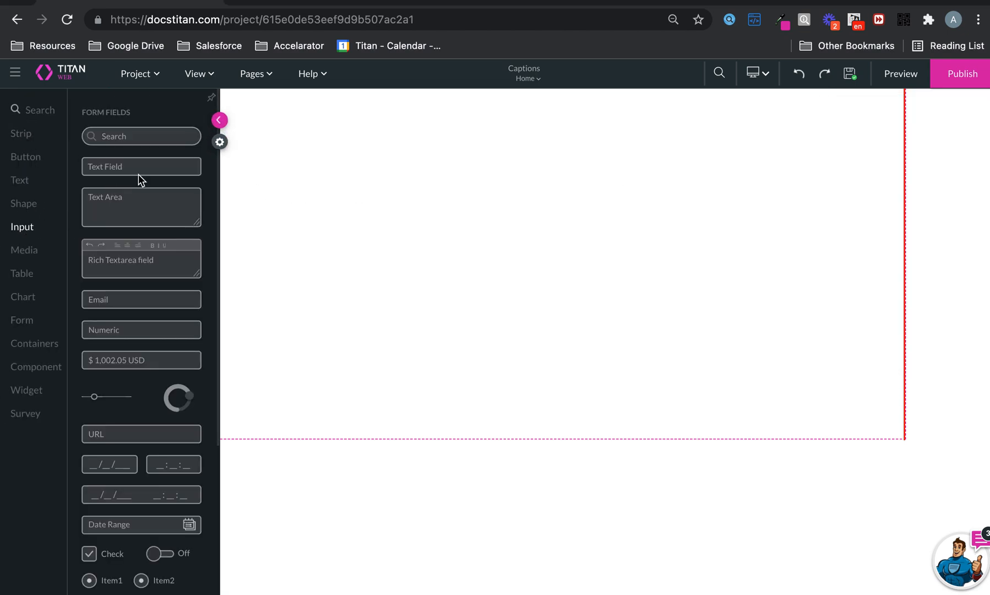
{"action": "left_click_drag", "start_coordinate": [137, 167], "coordinate": [541, 141]}
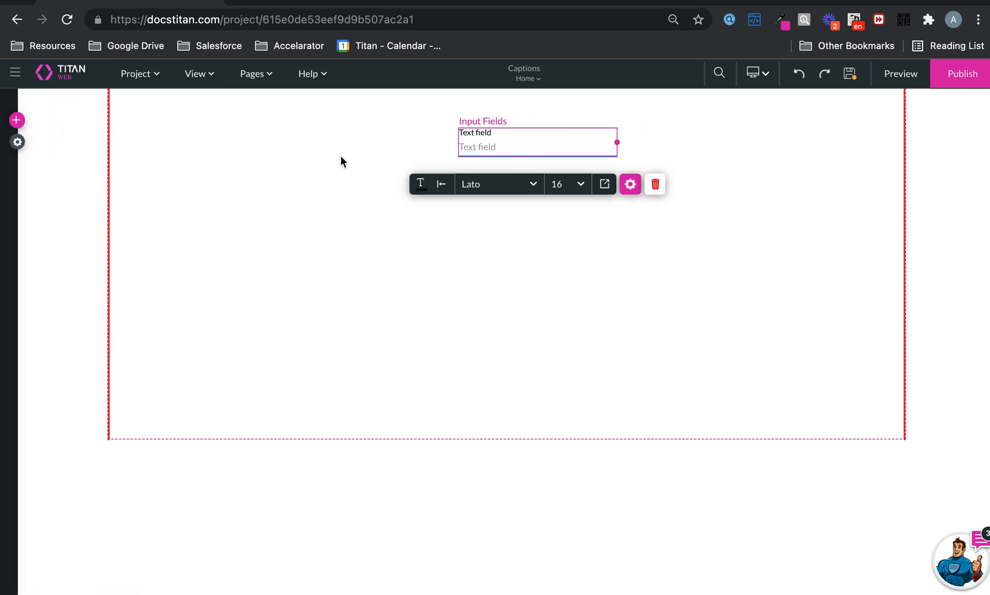
- Place a Text Area input directly below the text field on the page
{"action": "left_click", "coordinate": [17, 120]}
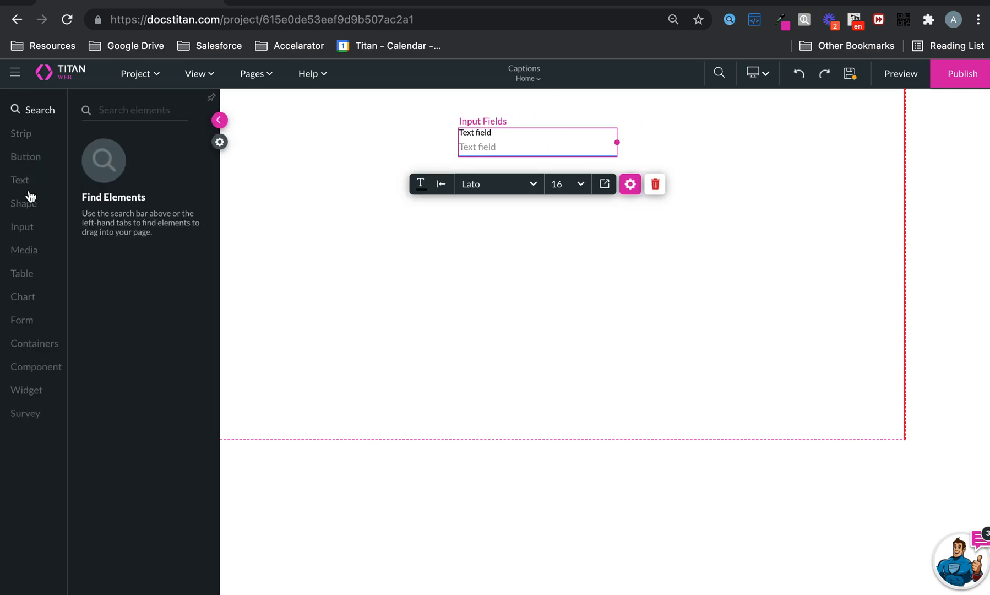
{"action": "left_click", "coordinate": [24, 228]}
{"action": "left_click_drag", "start_coordinate": [150, 211], "coordinate": [528, 213]}
- Set the text field's Mandatory caption to "Element Level Mandatory" and close its settings
{"action": "left_click", "coordinate": [538, 145]}
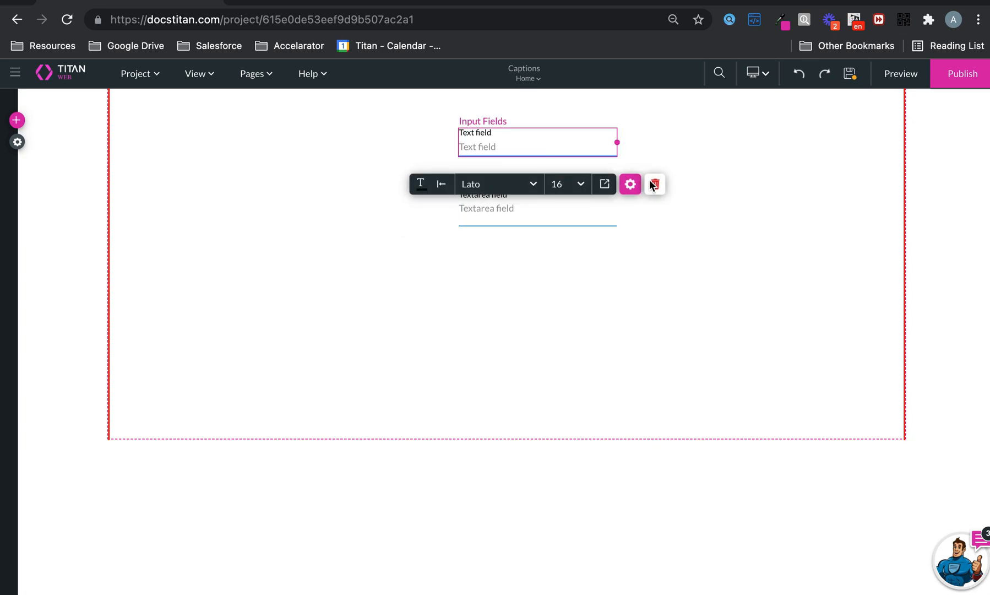
{"action": "left_click", "coordinate": [624, 186]}
{"action": "left_click", "coordinate": [650, 260]}
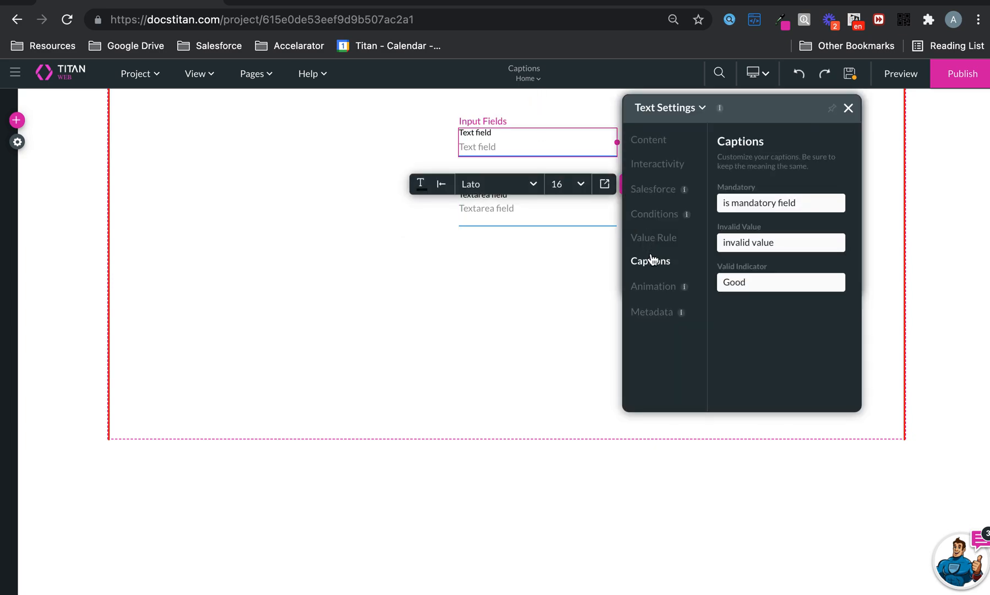
{"action": "left_click_drag", "start_coordinate": [820, 205], "coordinate": [691, 203]}
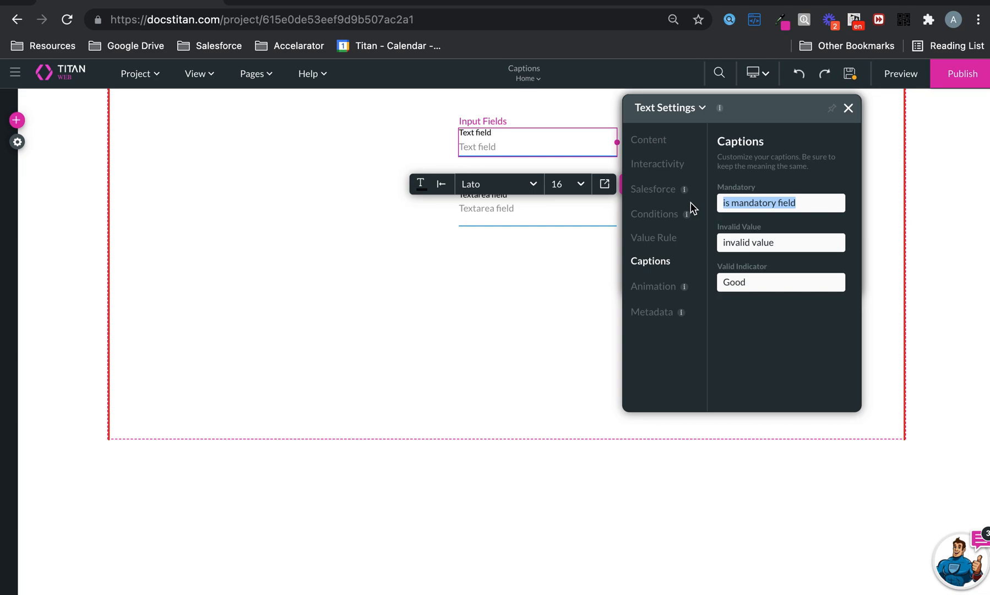
{"action": "key", "text": "BackSpace"}
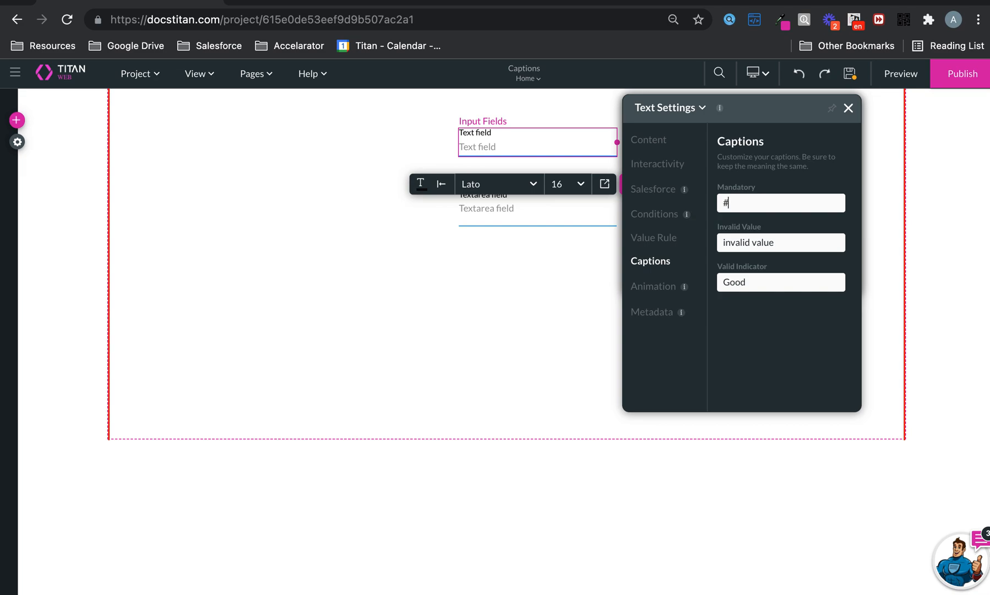
{"action": "key", "text": "BackSpace"}
{"action": "type", "text": "Element Level Mandatory"}
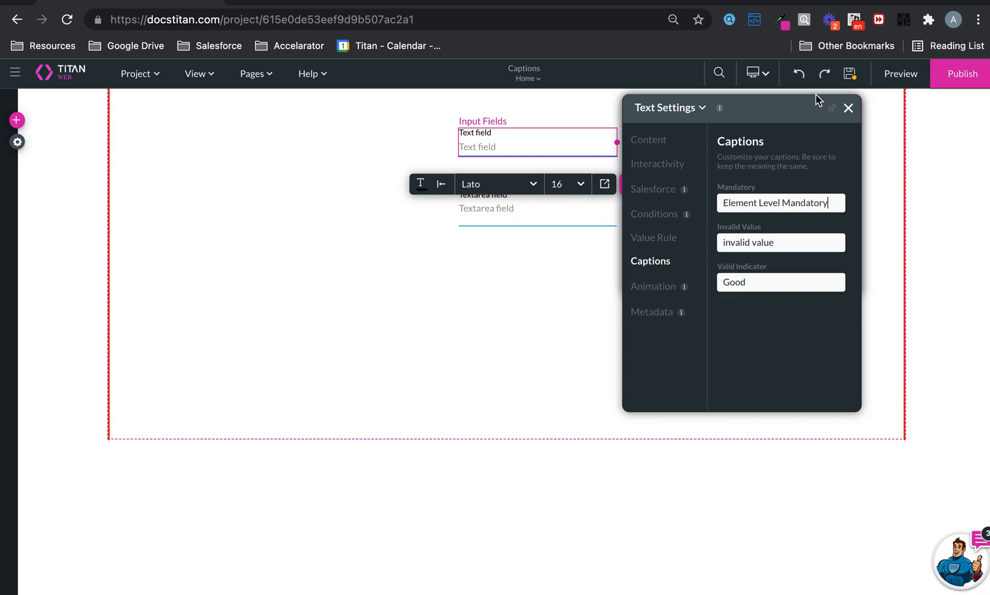
{"action": "left_click", "coordinate": [849, 108]}
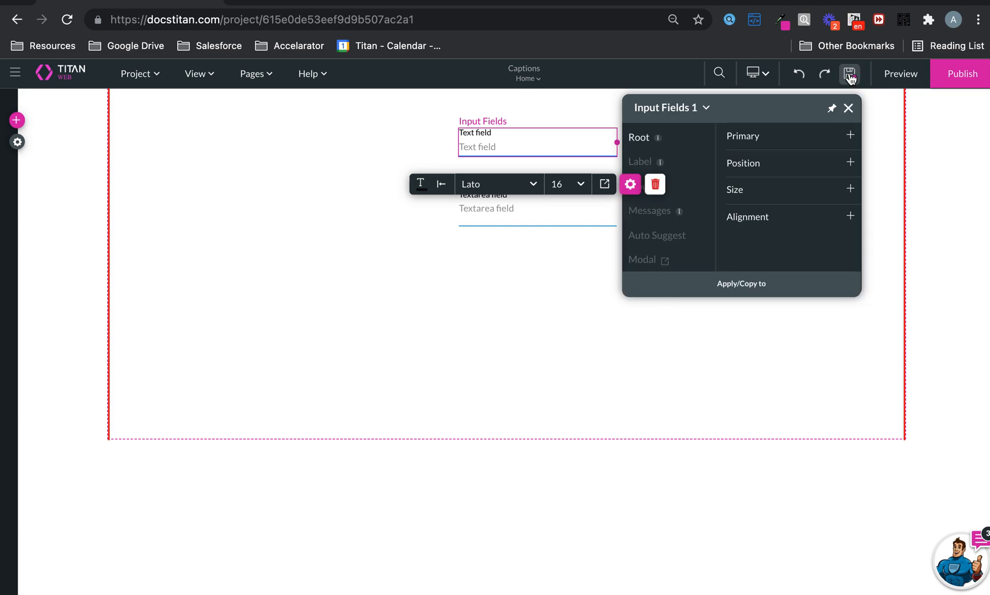
- Preview the page, test leaving the text field empty, and return to the editor
{"action": "left_click", "coordinate": [892, 78]}
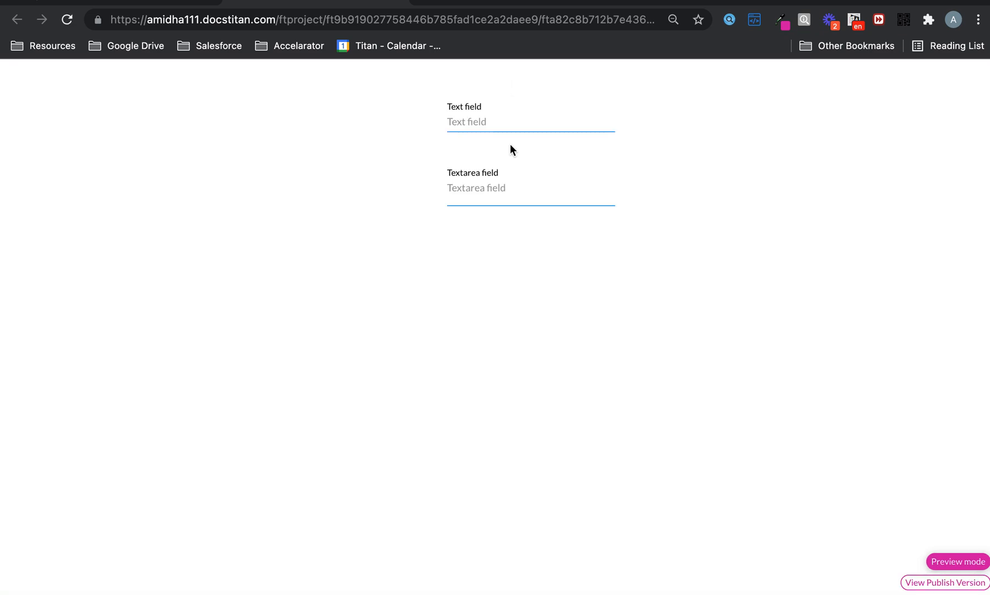
{"action": "left_click", "coordinate": [511, 115]}
{"action": "left_click", "coordinate": [683, 193]}
{"action": "left_click", "coordinate": [554, 122]}
{"action": "left_click", "coordinate": [145, 3]}
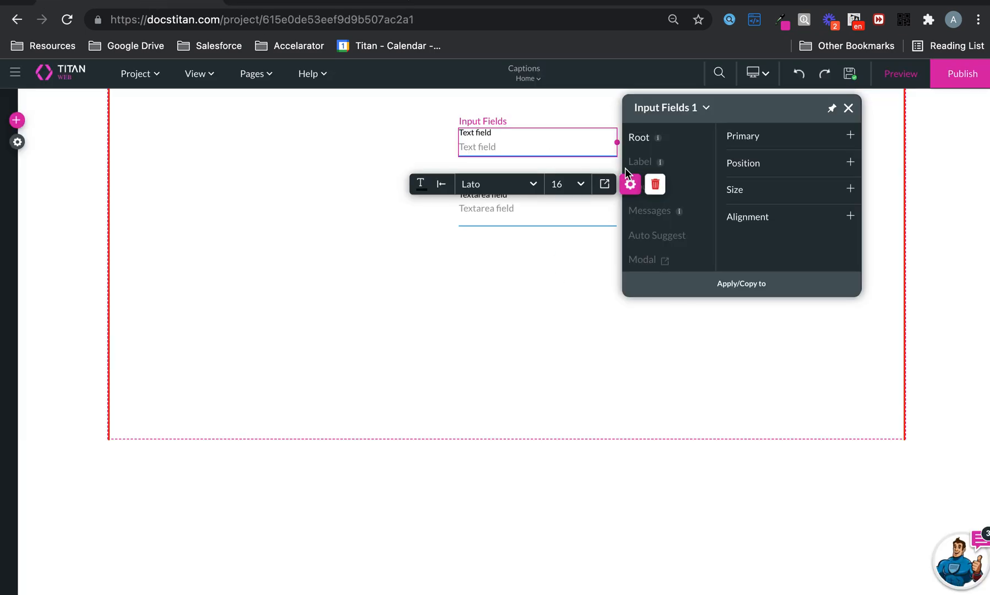
- Make the text field mandatory, then save the project and check the field in preview
{"action": "left_click", "coordinate": [634, 183]}
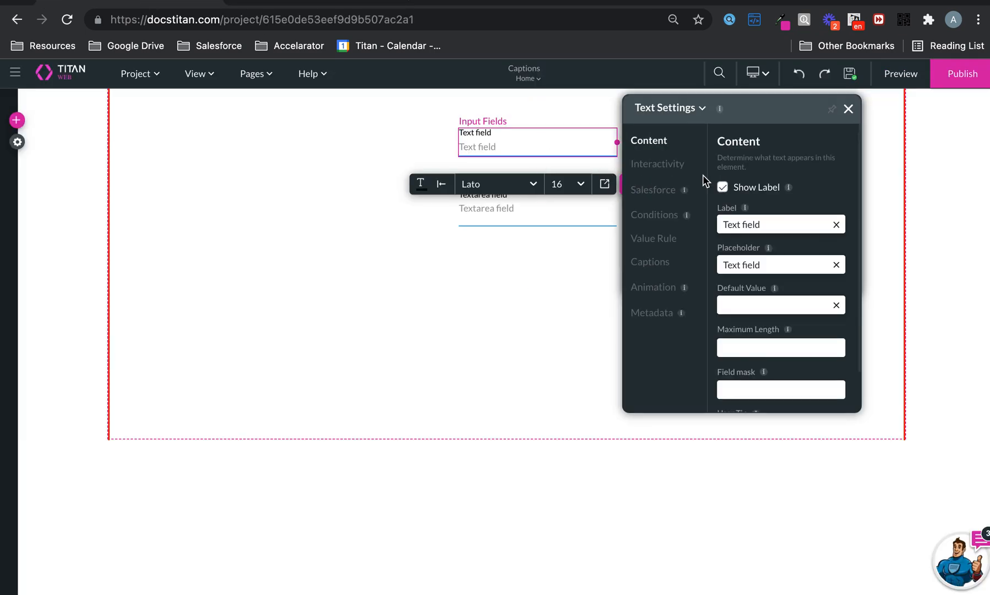
{"action": "left_click", "coordinate": [665, 173]}
{"action": "scroll", "coordinate": [746, 347], "scroll_direction": "down", "scroll_amount": 2}
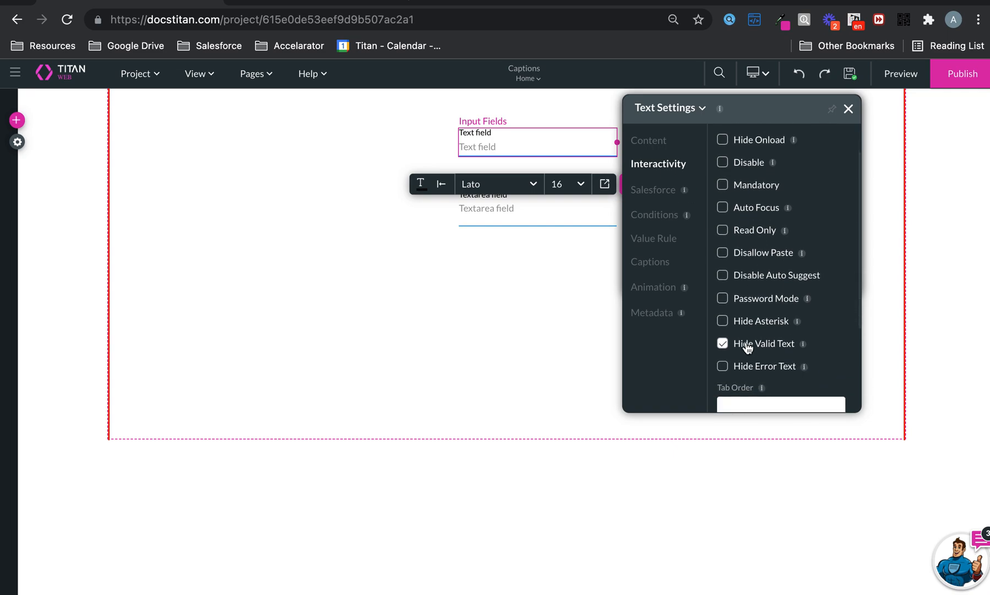
{"action": "left_click", "coordinate": [723, 160]}
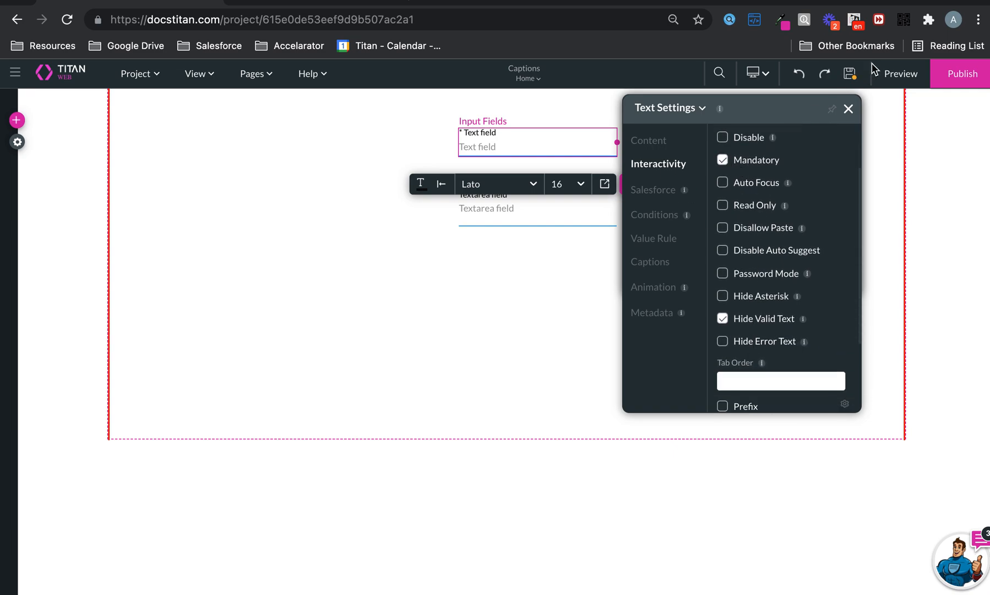
{"action": "left_click", "coordinate": [849, 76]}
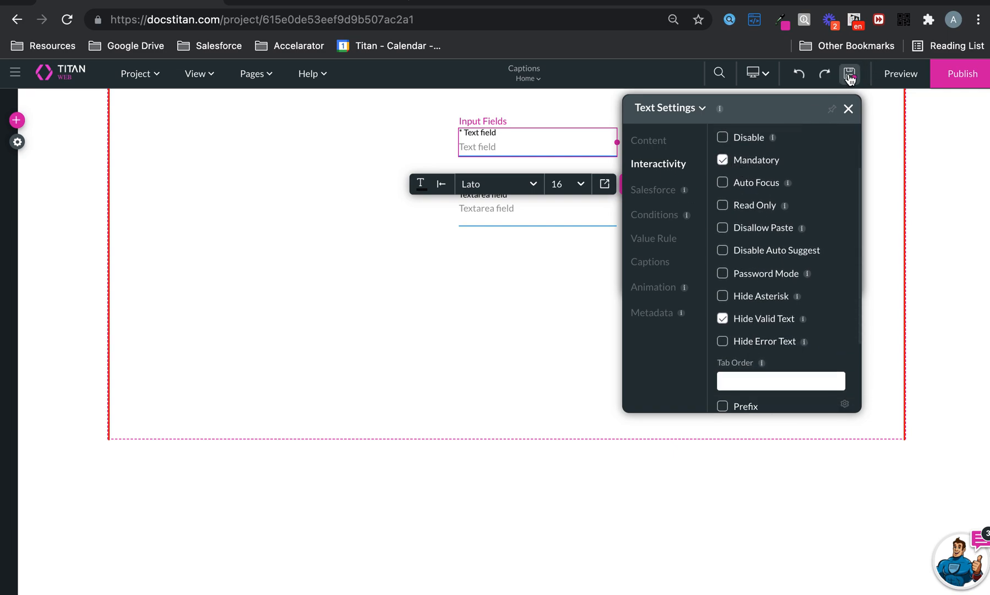
{"action": "left_click", "coordinate": [896, 78]}
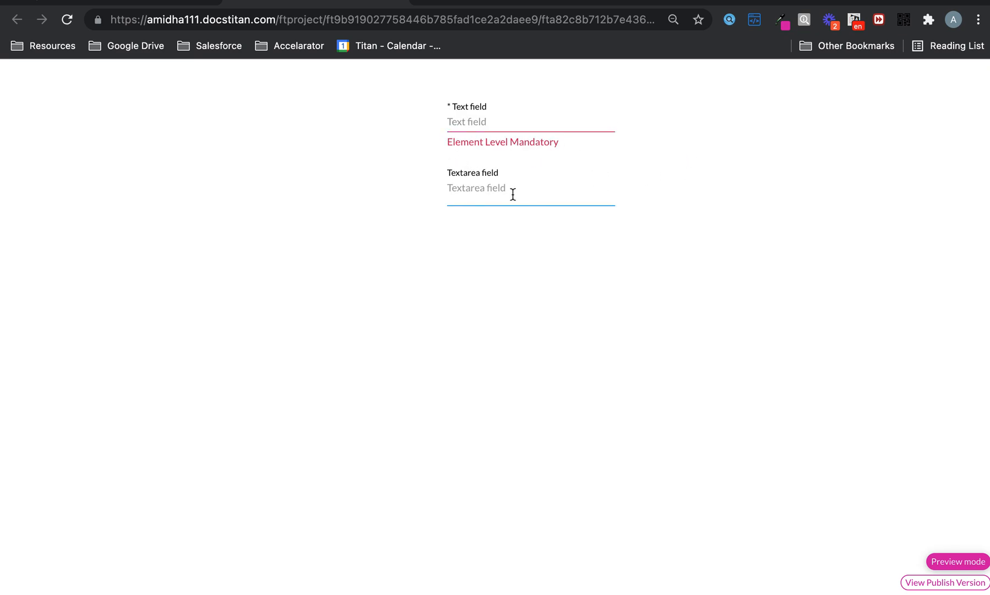
{"action": "left_click", "coordinate": [168, 2]}
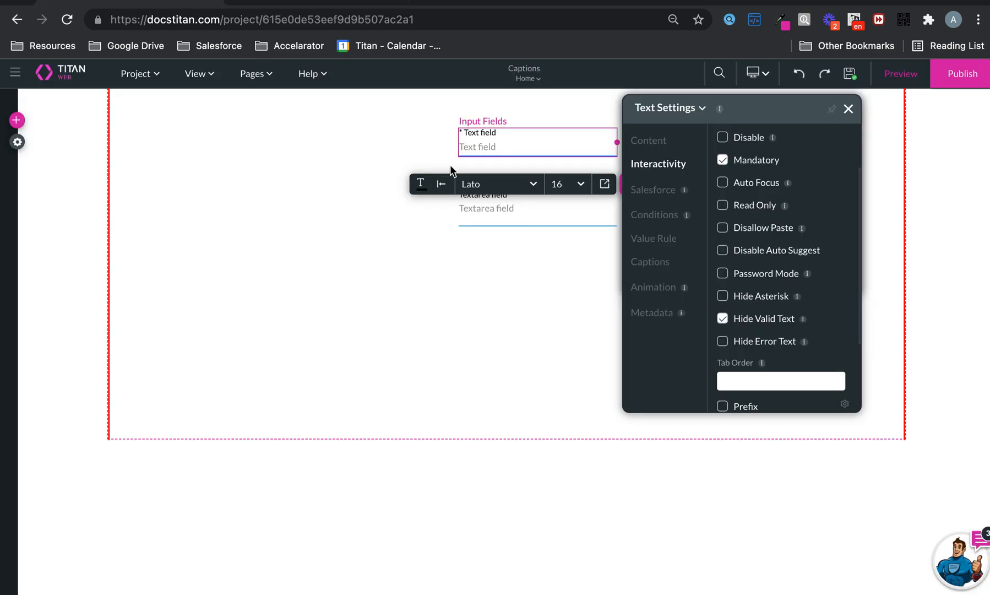
- Make the textarea field mandatory in its interactivity settings
{"action": "left_click", "coordinate": [495, 214]}
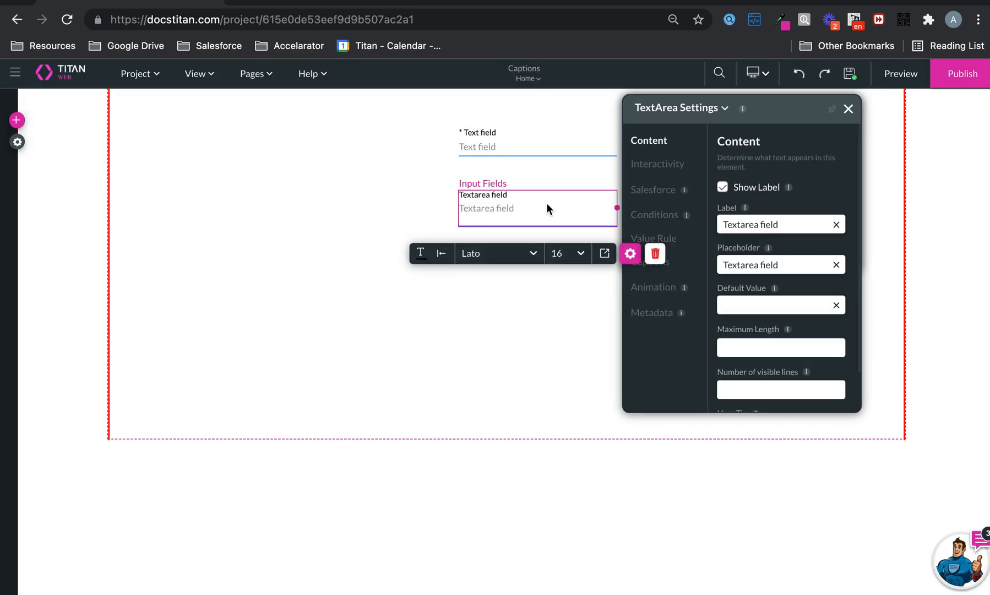
{"action": "left_click", "coordinate": [659, 167]}
{"action": "scroll", "coordinate": [761, 305], "scroll_direction": "down", "scroll_amount": 1}
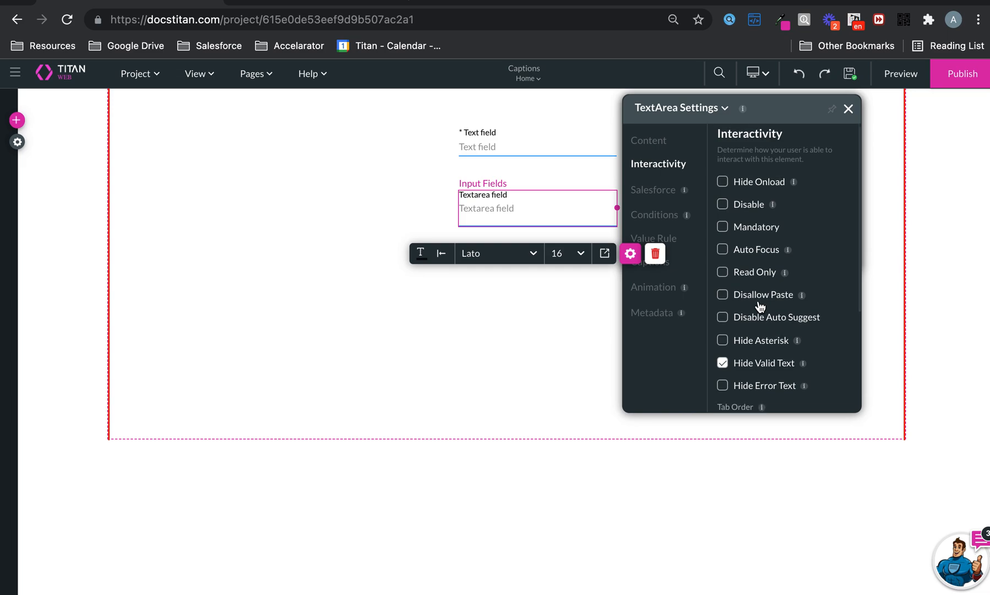
{"action": "left_click", "coordinate": [736, 227]}
- Preview the page, compare the mandatory captions of the empty textarea and text field, and return to the editor
{"action": "left_click", "coordinate": [900, 77]}
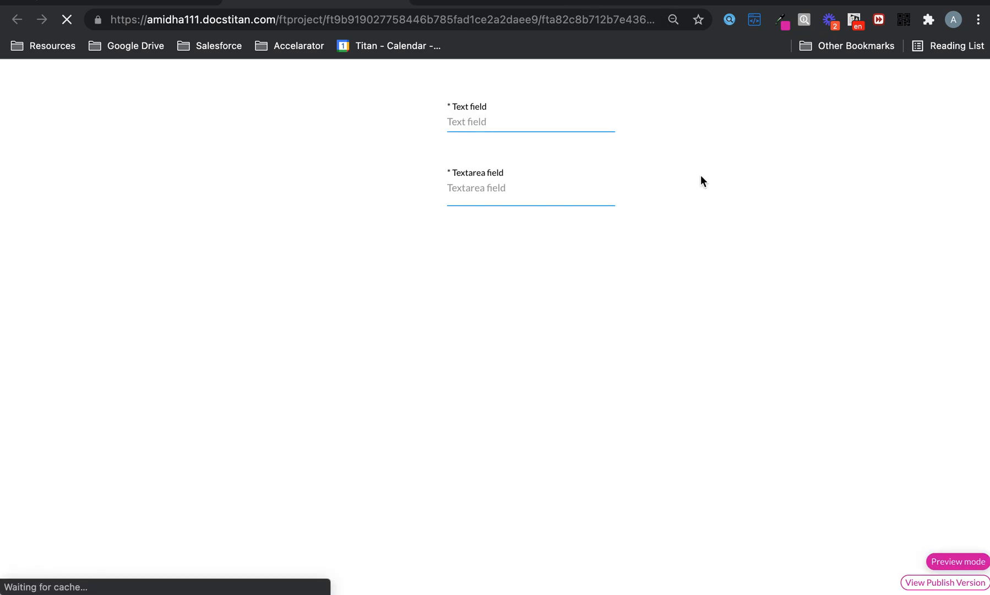
{"action": "left_click", "coordinate": [570, 192]}
{"action": "left_click", "coordinate": [683, 201]}
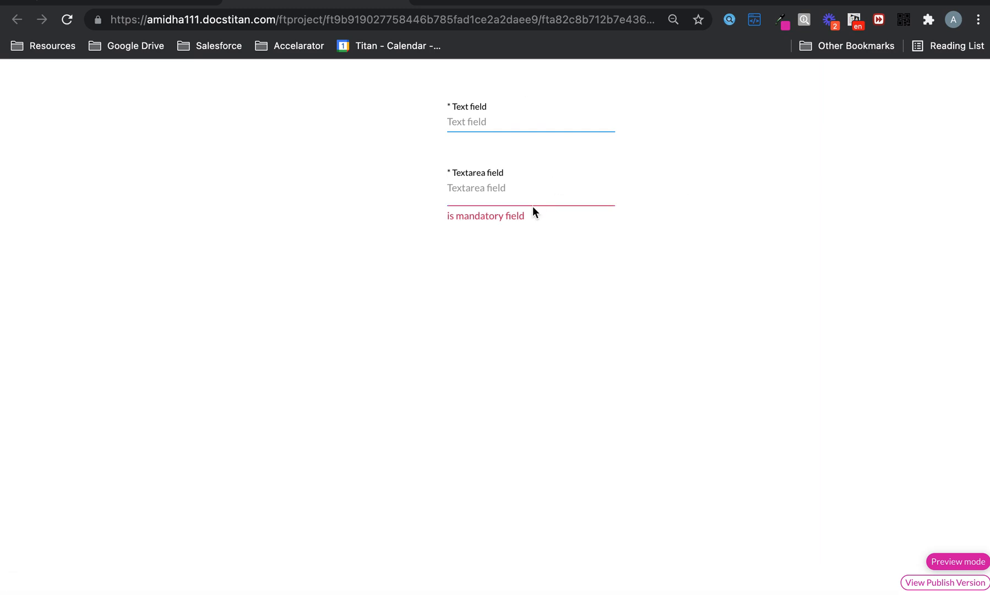
{"action": "left_click", "coordinate": [517, 122]}
{"action": "left_click", "coordinate": [676, 147]}
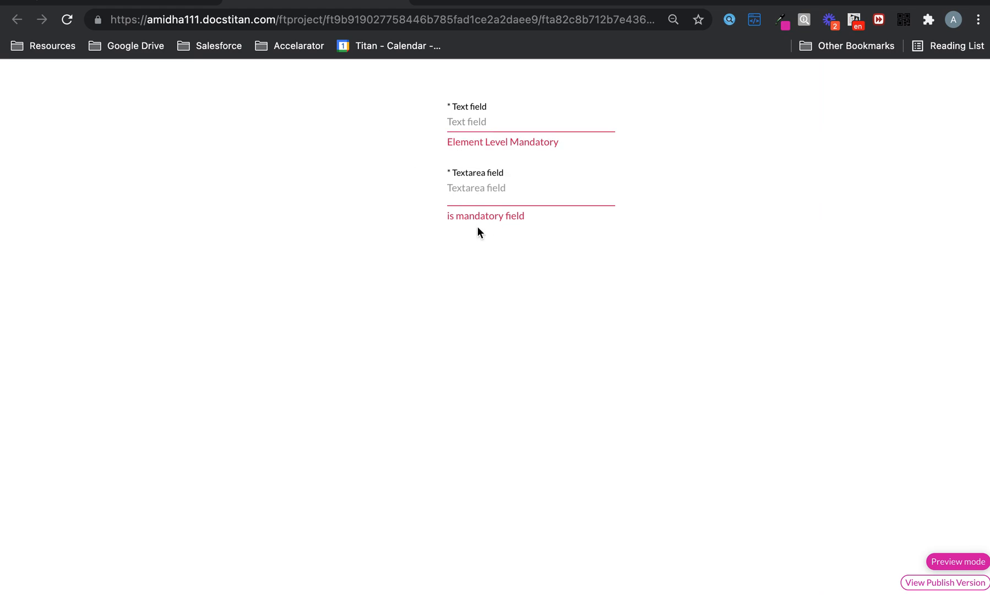
{"action": "left_click_drag", "start_coordinate": [447, 216], "coordinate": [532, 216]}
{"action": "left_click", "coordinate": [508, 270]}
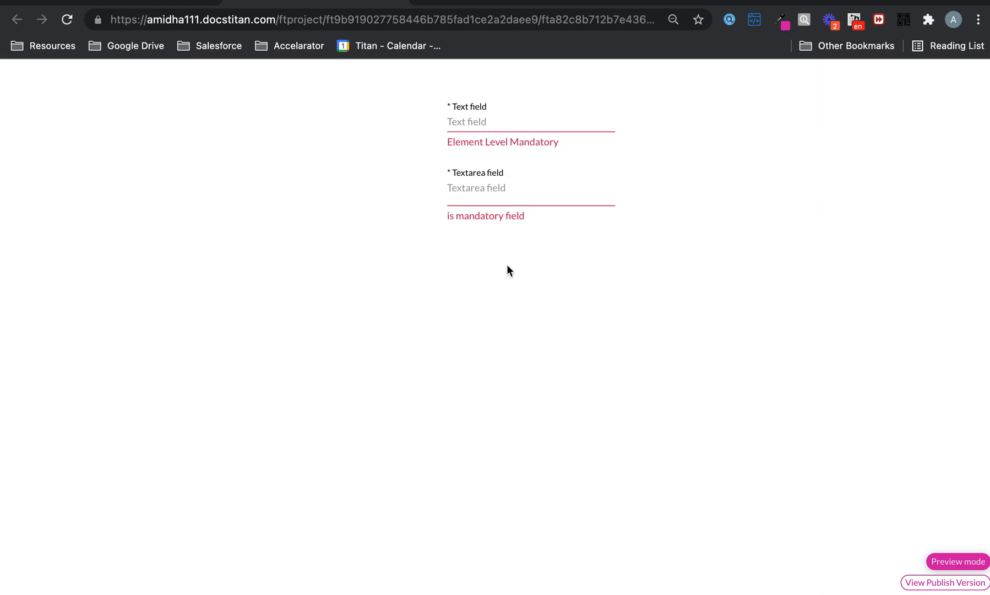
{"action": "left_click", "coordinate": [122, 8]}
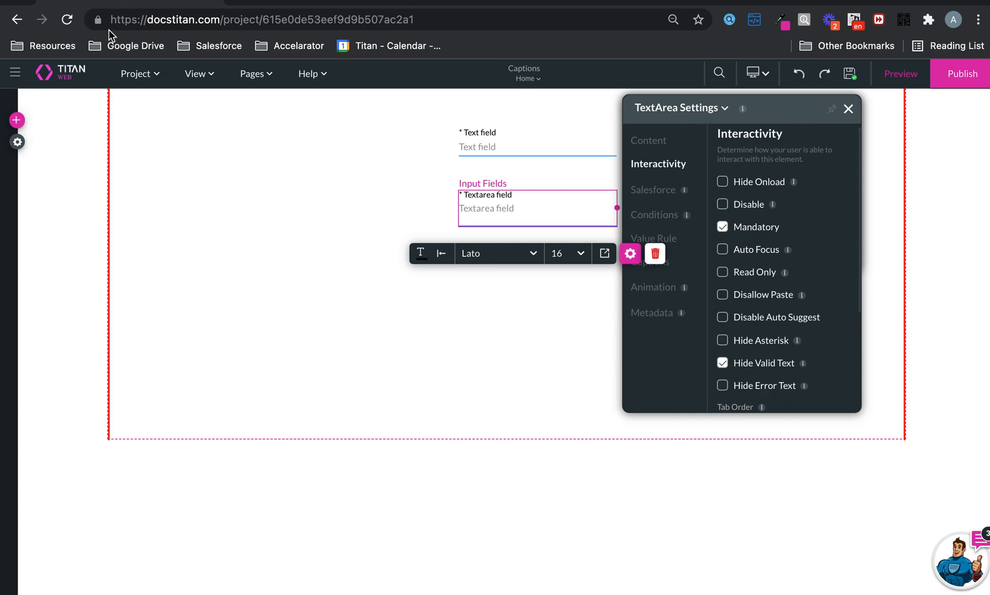
- Set the Mandatory caption in the project-wide captions to "Project Level Mandatory" and apply it
{"action": "left_click", "coordinate": [20, 142]}
{"action": "left_click", "coordinate": [25, 187]}
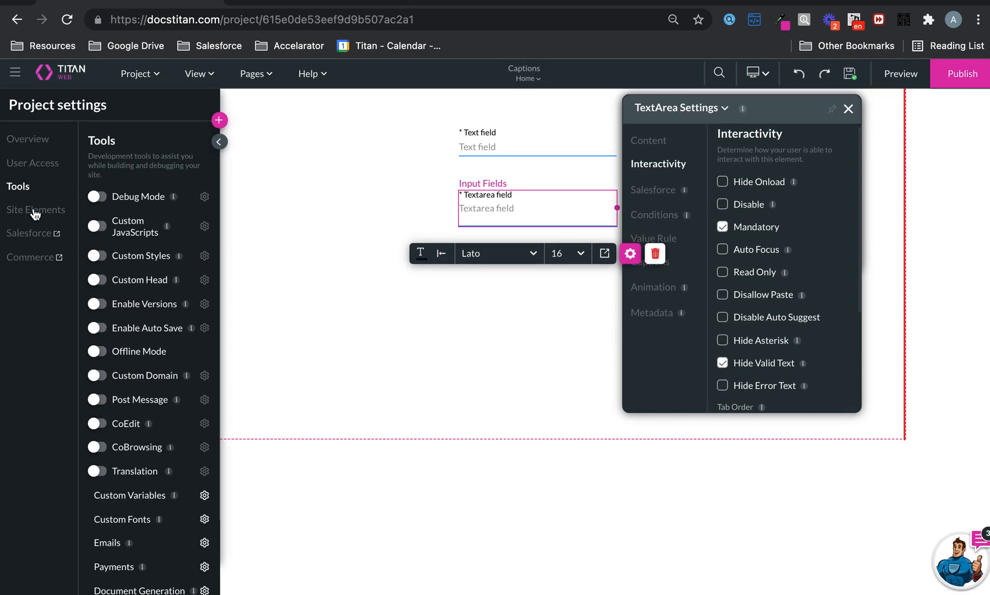
{"action": "left_click", "coordinate": [28, 217]}
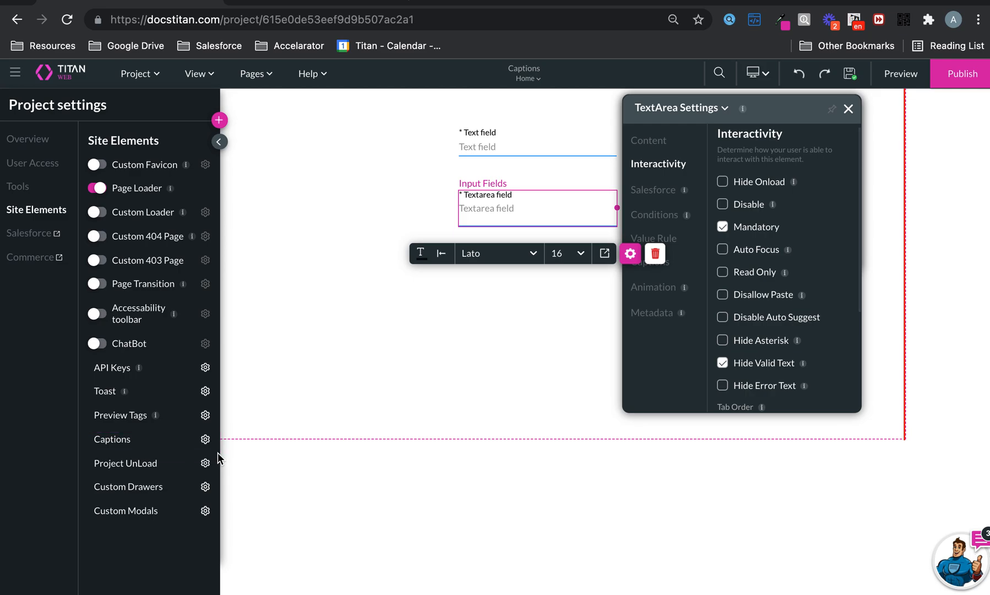
{"action": "left_click", "coordinate": [206, 439]}
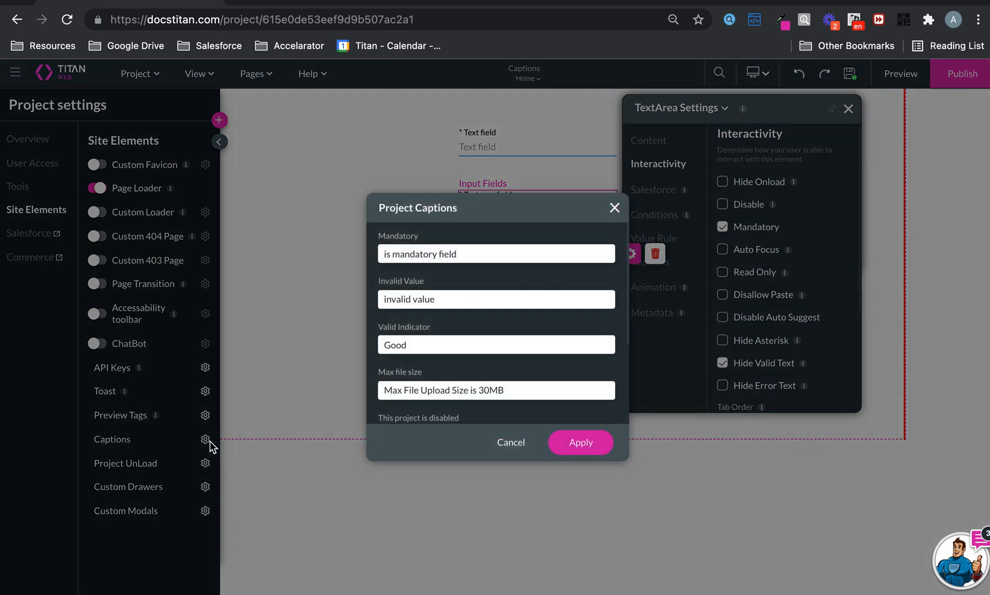
{"action": "key", "text": "super+a"}
{"action": "type", "text": "Proj"}
{"action": "type", "text": "ect Mandat"}
{"action": "key", "text": "BackSpace"}
{"action": "key", "text": "BackSpace"}
{"action": "key", "text": "BackSpace"}
{"action": "type", "text": "Level Mandator"}
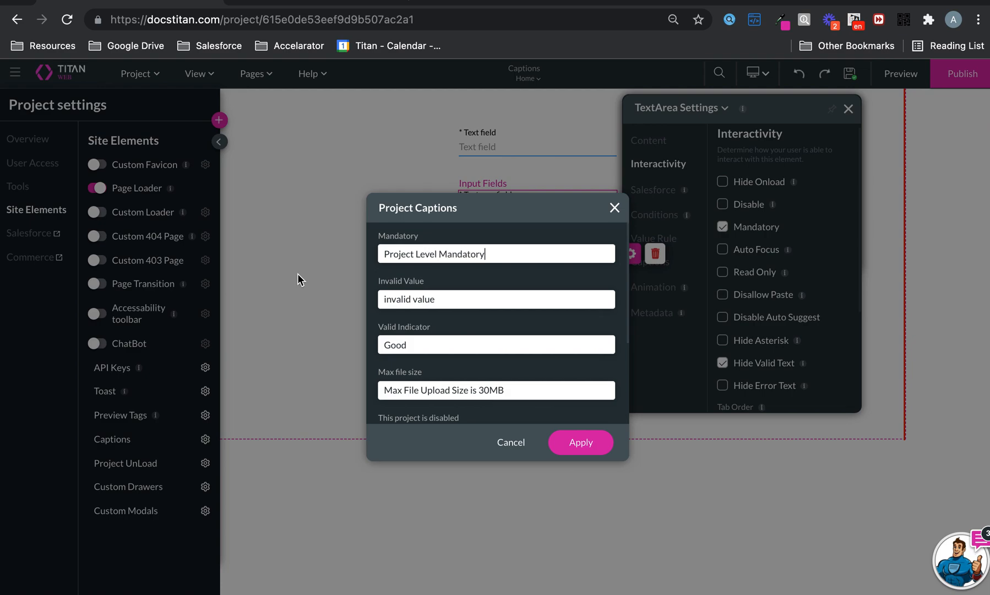
{"action": "scroll", "coordinate": [443, 308], "scroll_direction": "down", "scroll_amount": 5}
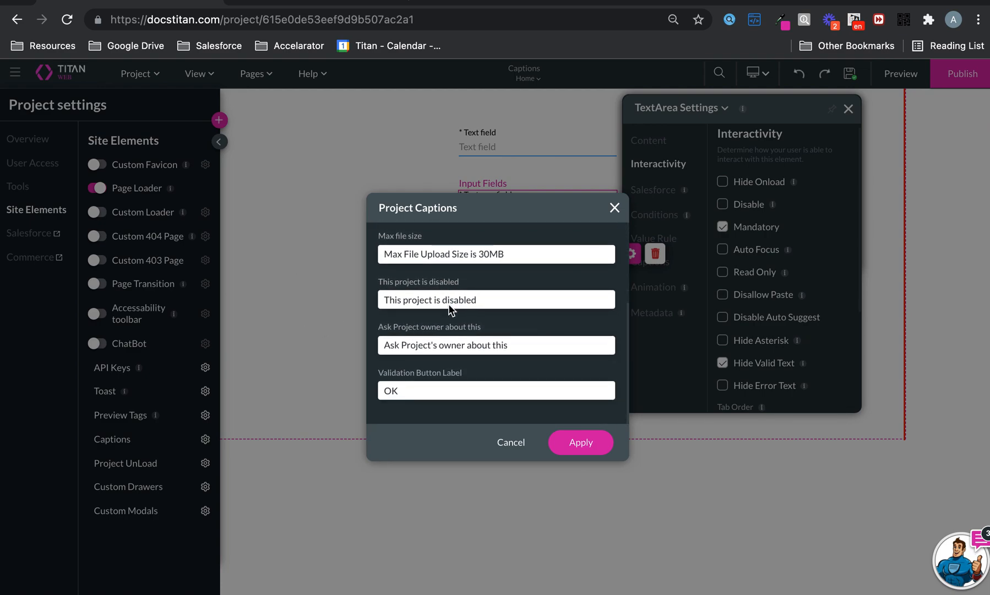
{"action": "left_click", "coordinate": [596, 445]}
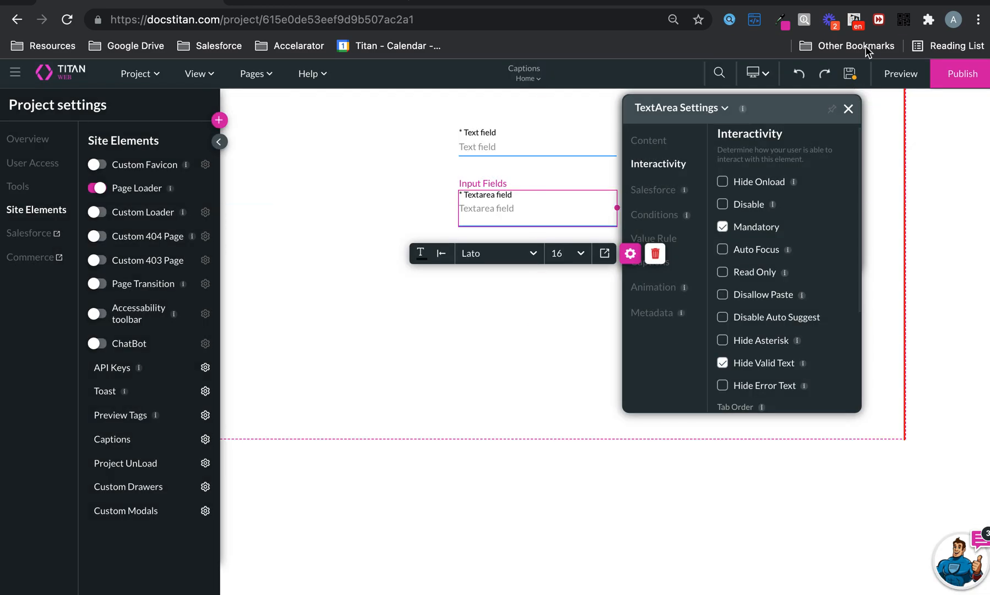
- Save the project, preview the page to compare the mandatory captions of the empty text and textarea fields, and return to the editor
{"action": "left_click", "coordinate": [851, 76]}
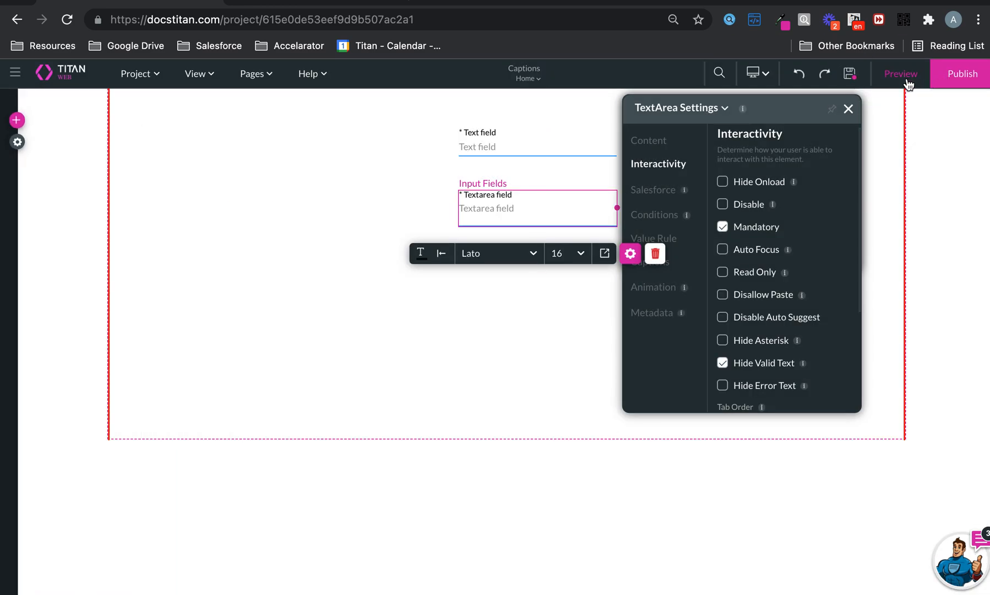
{"action": "left_click", "coordinate": [905, 77]}
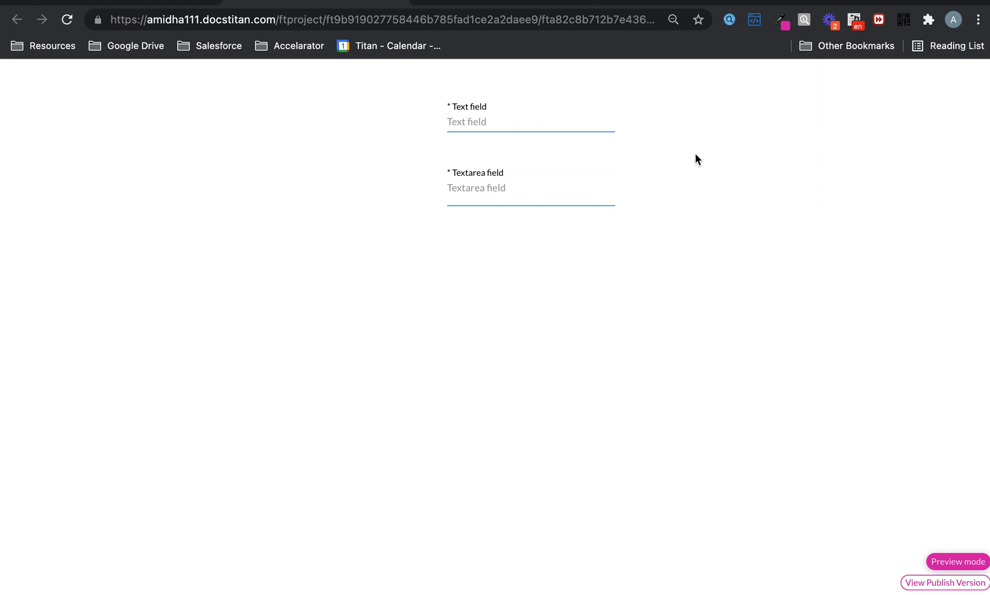
{"action": "left_click", "coordinate": [682, 130]}
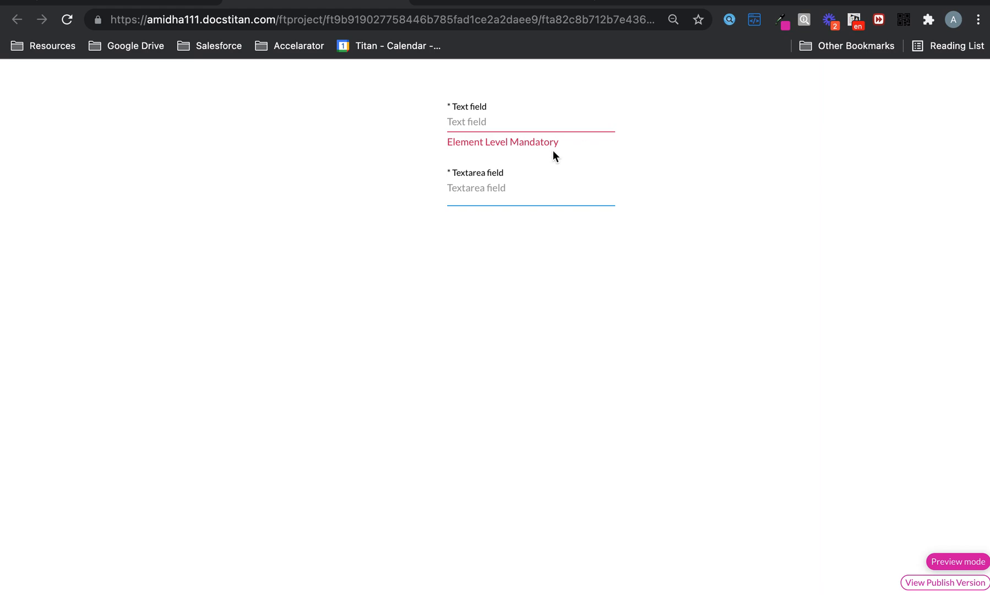
{"action": "left_click", "coordinate": [705, 236]}
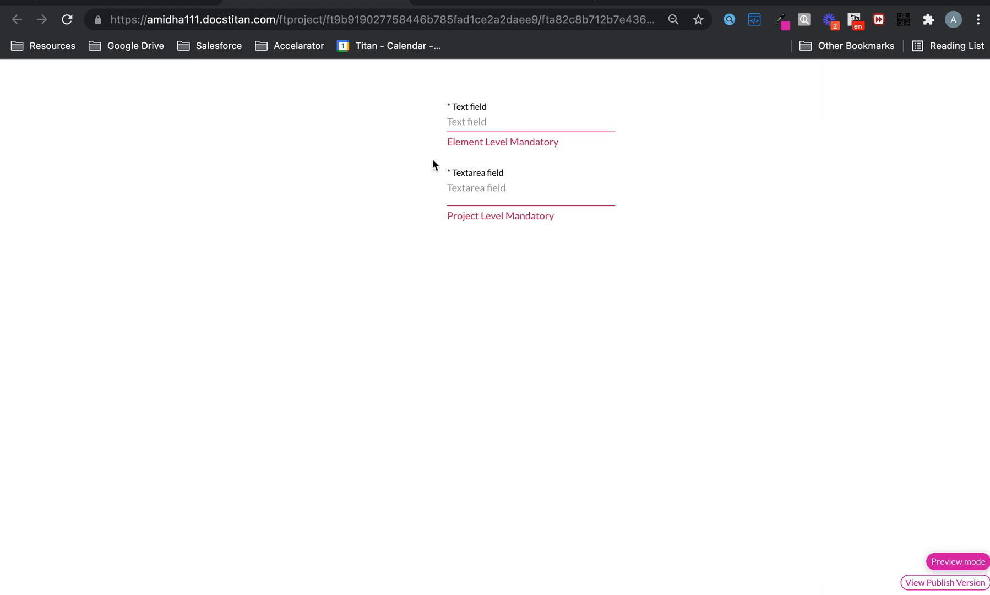
{"action": "left_click", "coordinate": [174, 2]}
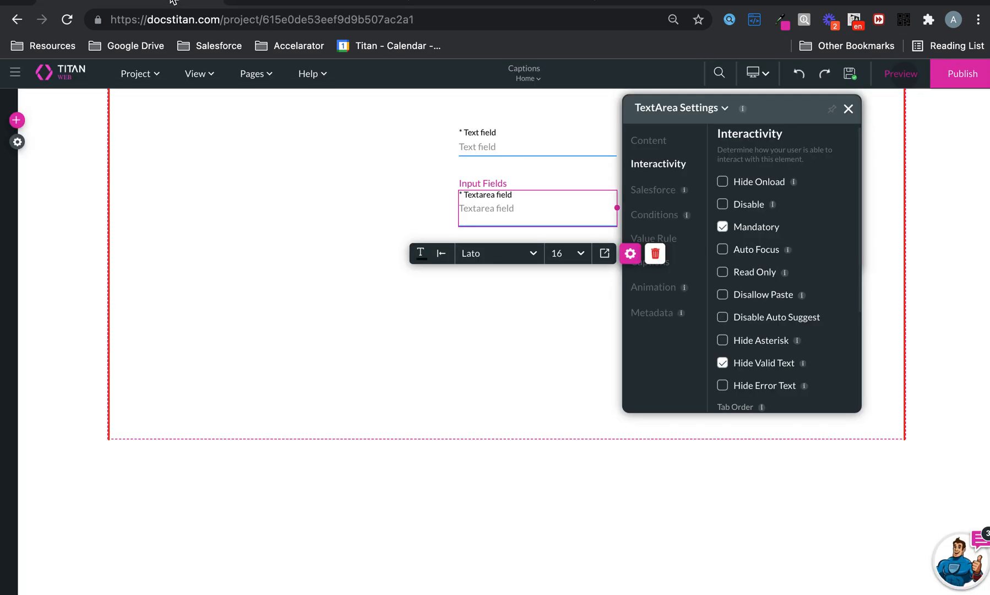
- Add a second text field below the textarea field and make it mandatory in its interactivity settings
{"action": "left_click", "coordinate": [21, 126]}
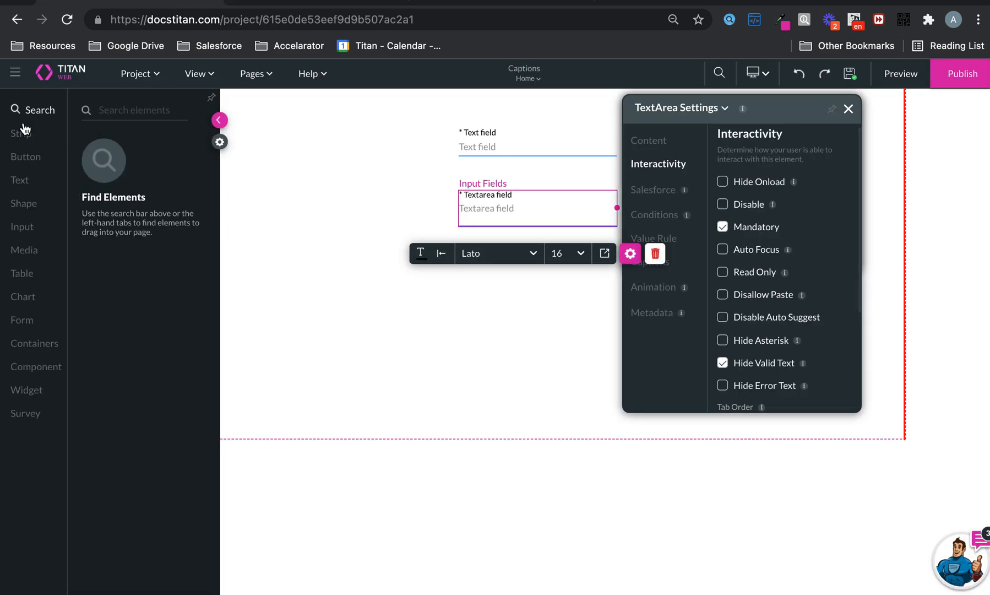
{"action": "left_click", "coordinate": [29, 225]}
{"action": "left_click_drag", "start_coordinate": [144, 165], "coordinate": [516, 273]}
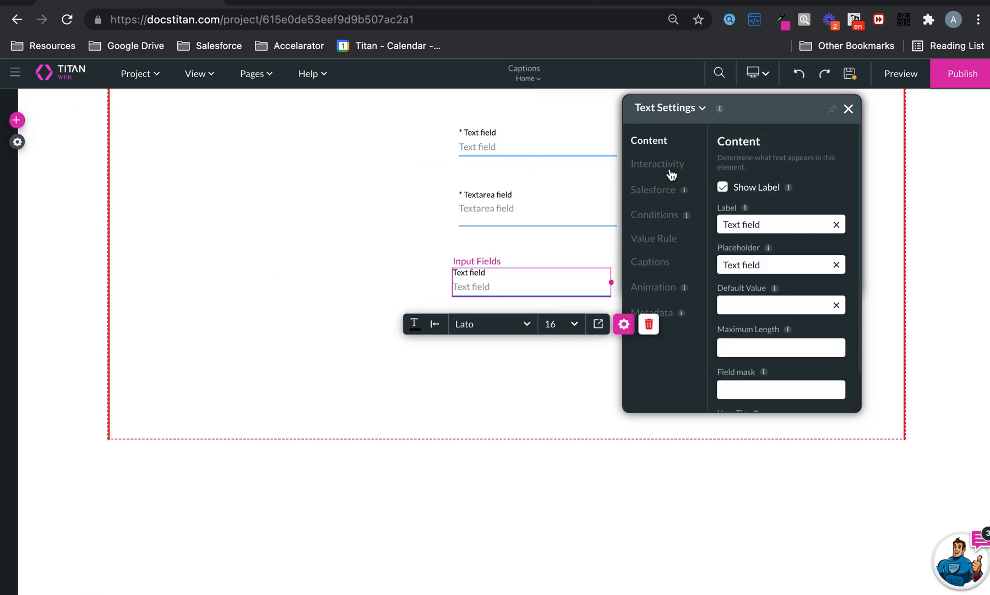
{"action": "left_click", "coordinate": [669, 171]}
{"action": "scroll", "coordinate": [750, 330], "scroll_direction": "down", "scroll_amount": 1}
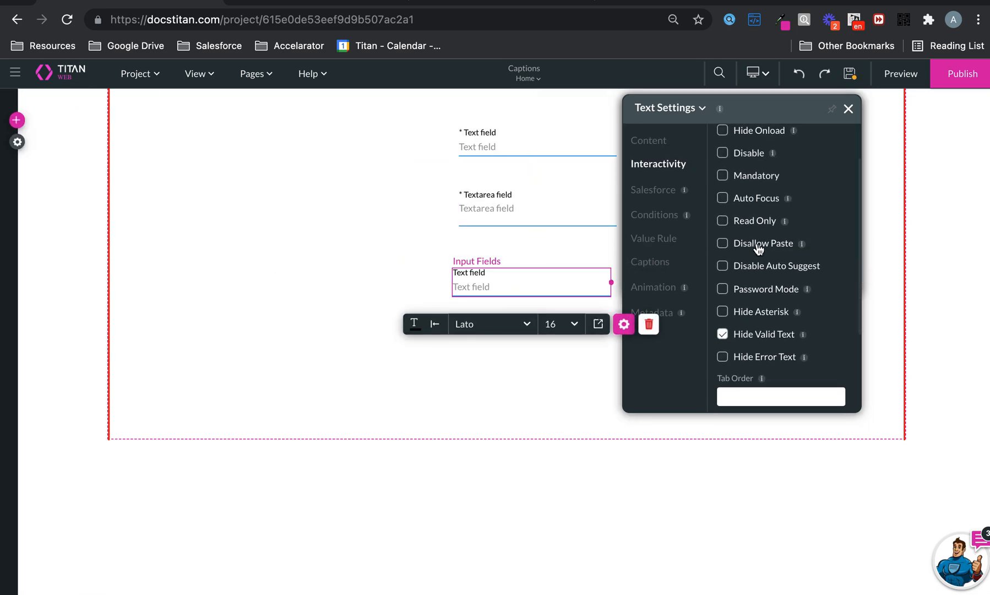
{"action": "left_click", "coordinate": [723, 176]}
- Save the project, preview the page to check the mandatory captions of all three empty fields, and return to the editor
{"action": "left_click", "coordinate": [849, 76]}
{"action": "left_click", "coordinate": [901, 76]}
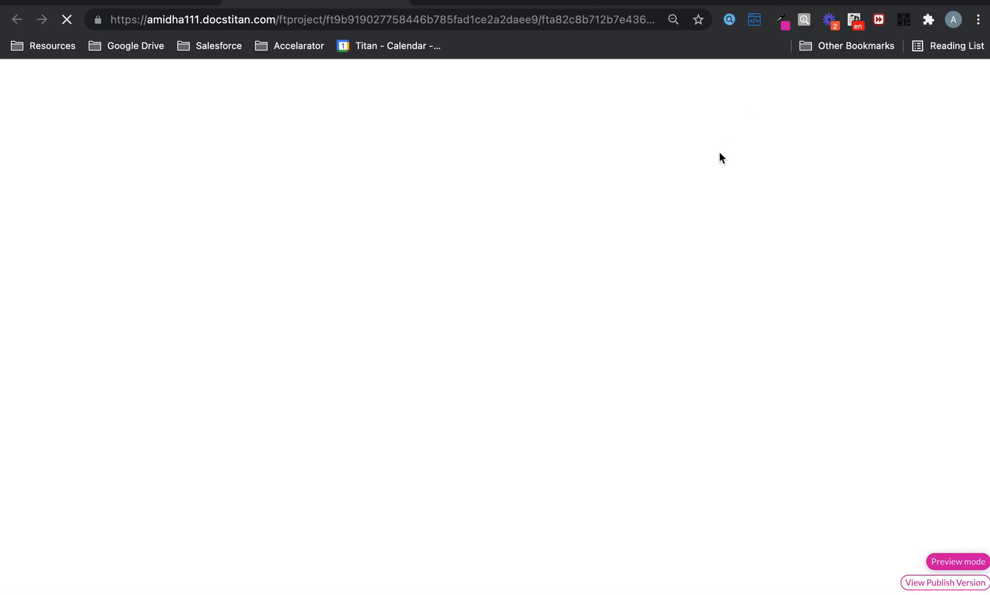
{"action": "left_click", "coordinate": [517, 267]}
{"action": "left_click", "coordinate": [708, 286]}
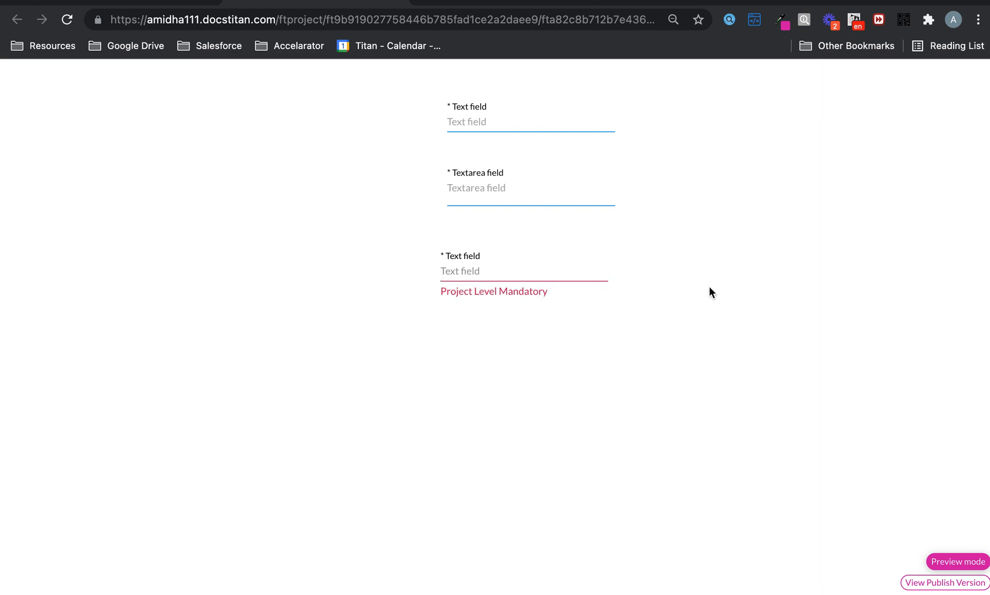
{"action": "left_click", "coordinate": [581, 202]}
{"action": "left_click", "coordinate": [700, 206]}
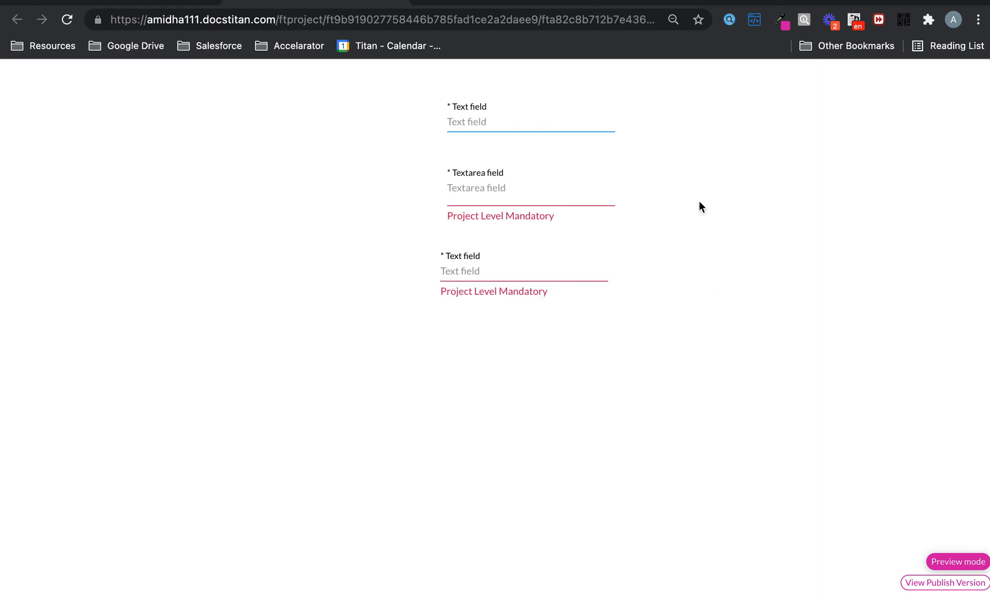
{"action": "left_click", "coordinate": [767, 111]}
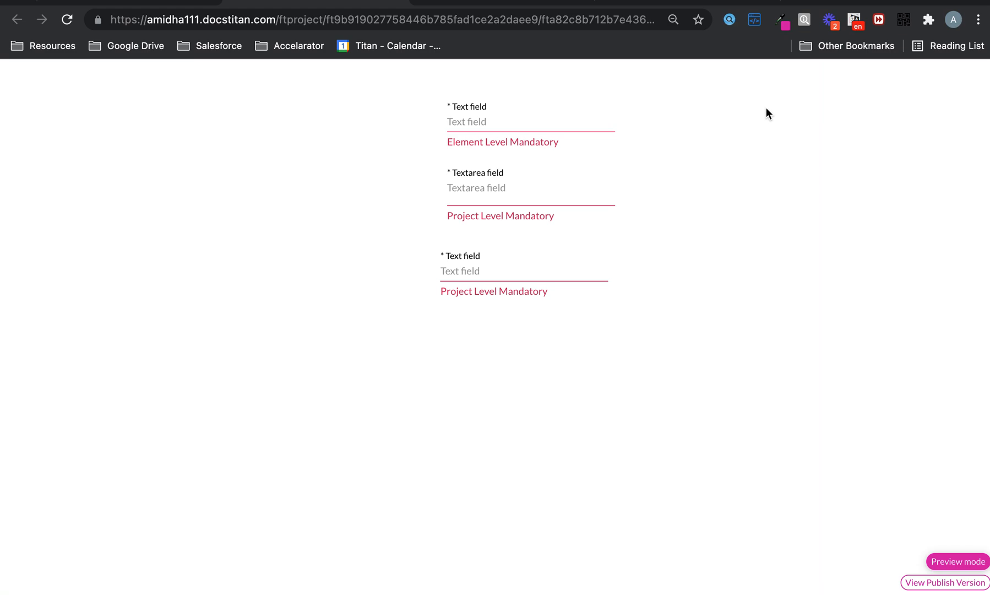
{"action": "left_click", "coordinate": [150, 6]}
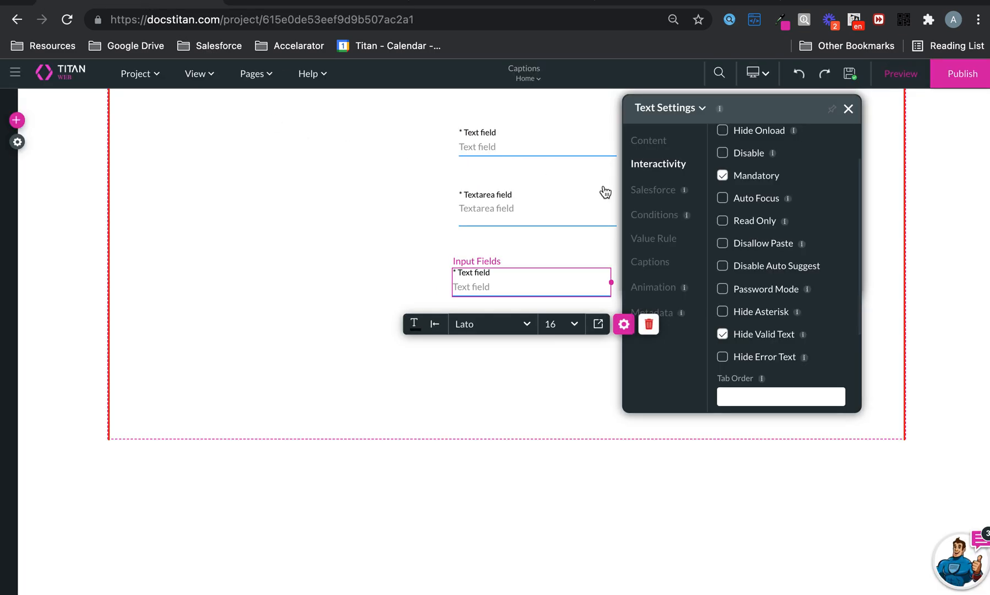
- Examine the new text field's element-level captions and the project-wide captions, leaving both unchanged
{"action": "left_click", "coordinate": [658, 266]}
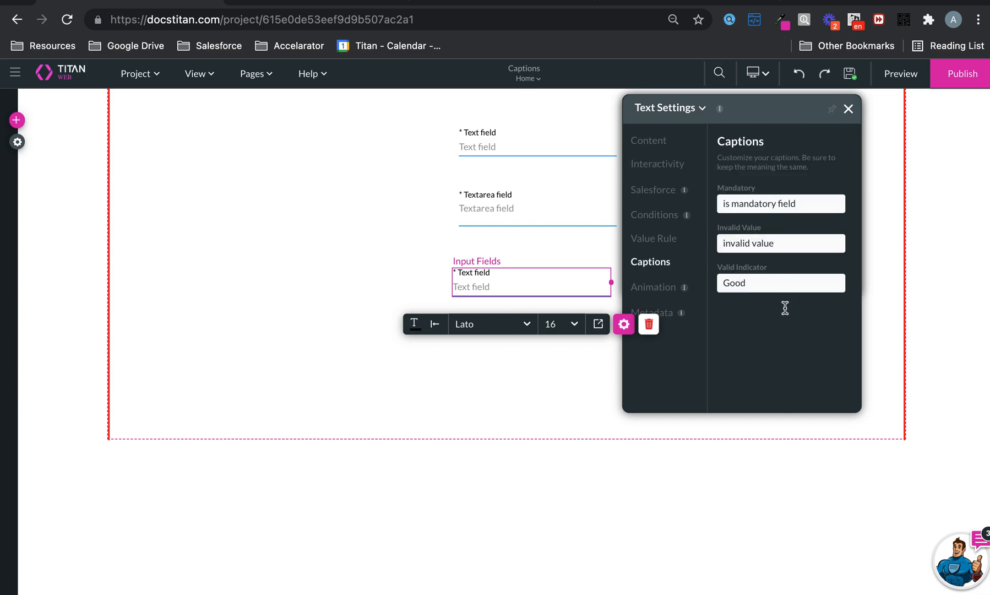
{"action": "left_click", "coordinate": [17, 141]}
{"action": "left_click", "coordinate": [31, 186]}
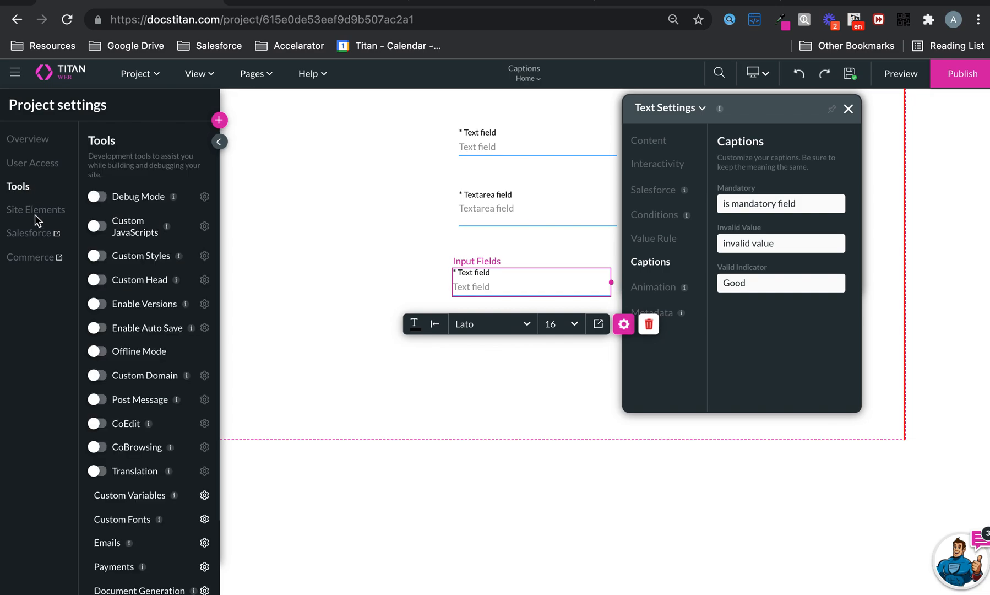
{"action": "left_click", "coordinate": [35, 213]}
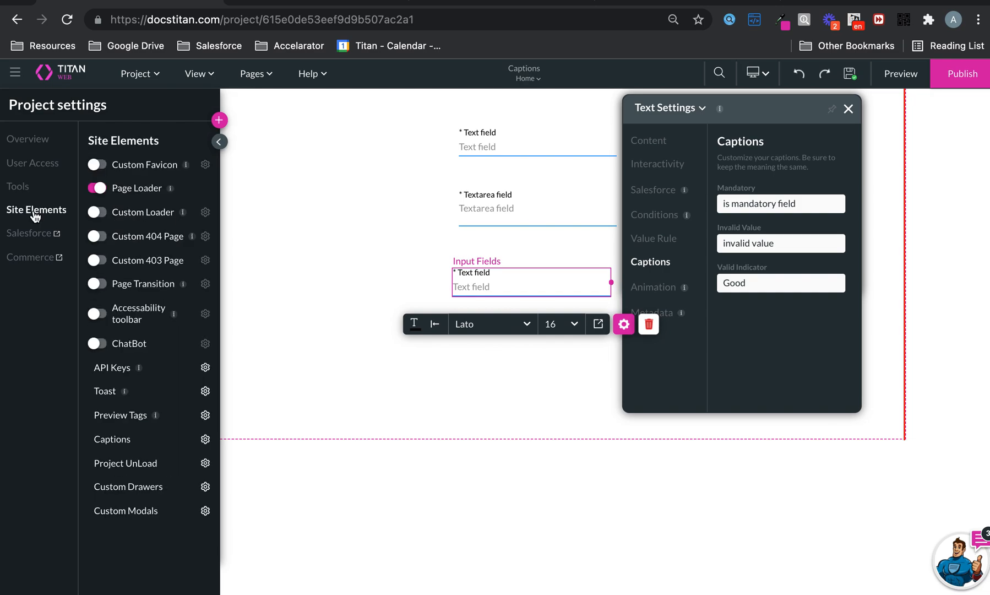
{"action": "left_click", "coordinate": [205, 439]}
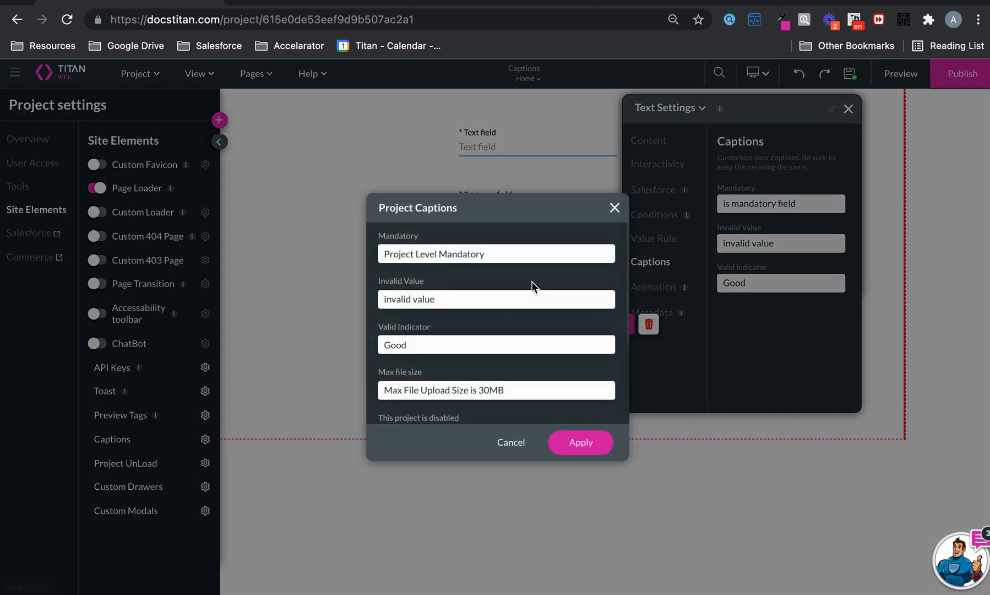
{"action": "left_click", "coordinate": [615, 209]}
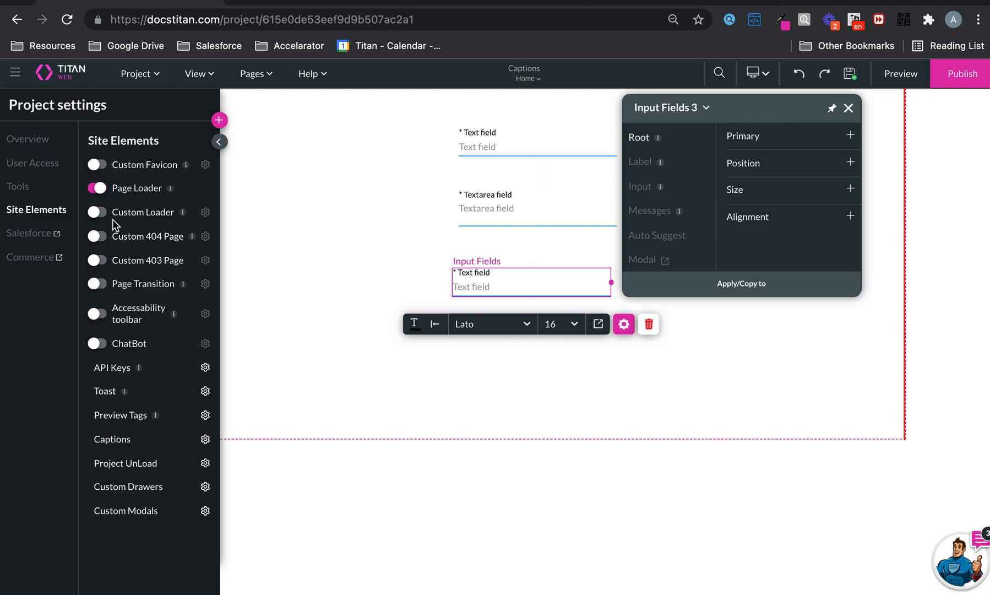
- Enable Translation in the project's tools settings
{"action": "left_click", "coordinate": [21, 193]}
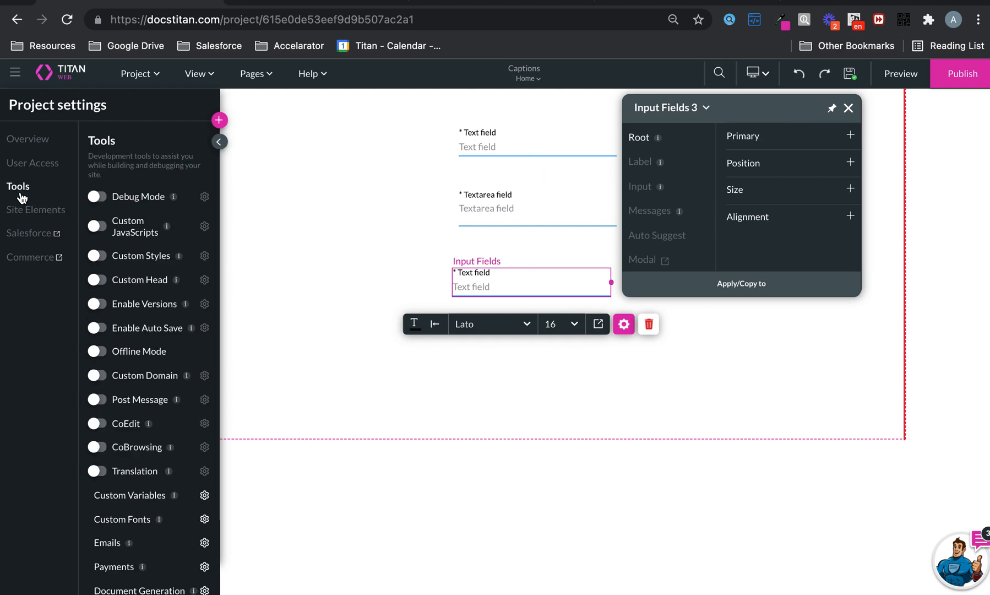
{"action": "scroll", "coordinate": [117, 331], "scroll_direction": "down", "scroll_amount": 3}
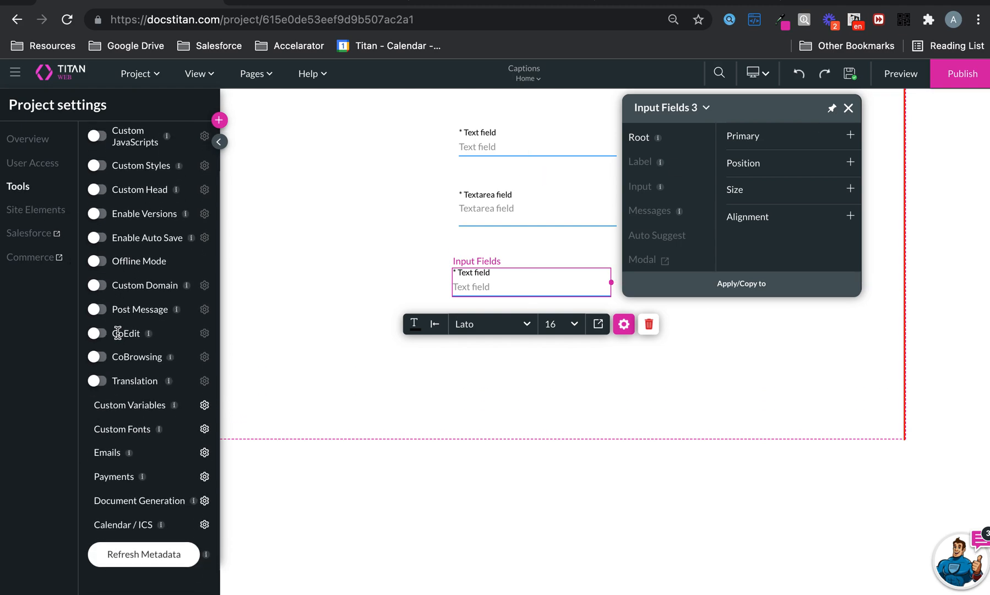
{"action": "left_click", "coordinate": [98, 381]}
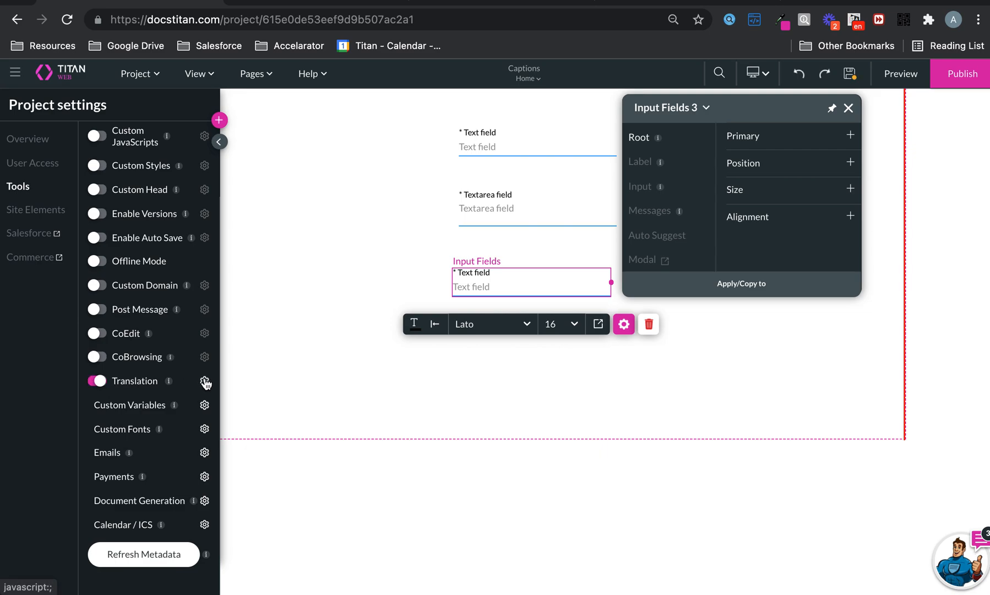
- Add French in the translation settings, examine its project captions, and close the settings without applying
{"action": "left_click", "coordinate": [204, 380]}
{"action": "left_click", "coordinate": [348, 194]}
{"action": "type", "text": "french"}
{"action": "left_click", "coordinate": [316, 229]}
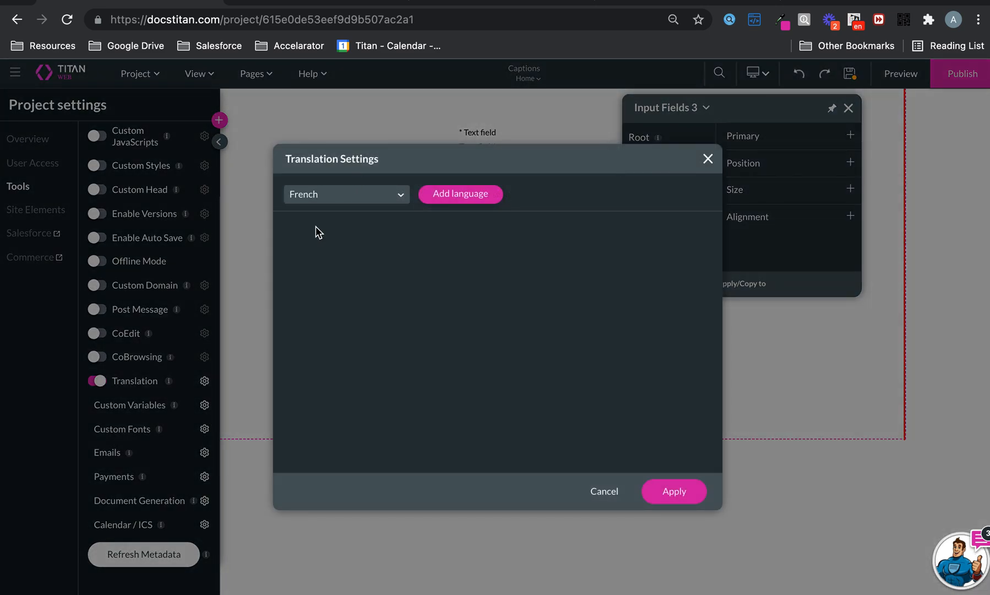
{"action": "left_click", "coordinate": [459, 192]}
{"action": "left_click", "coordinate": [319, 448]}
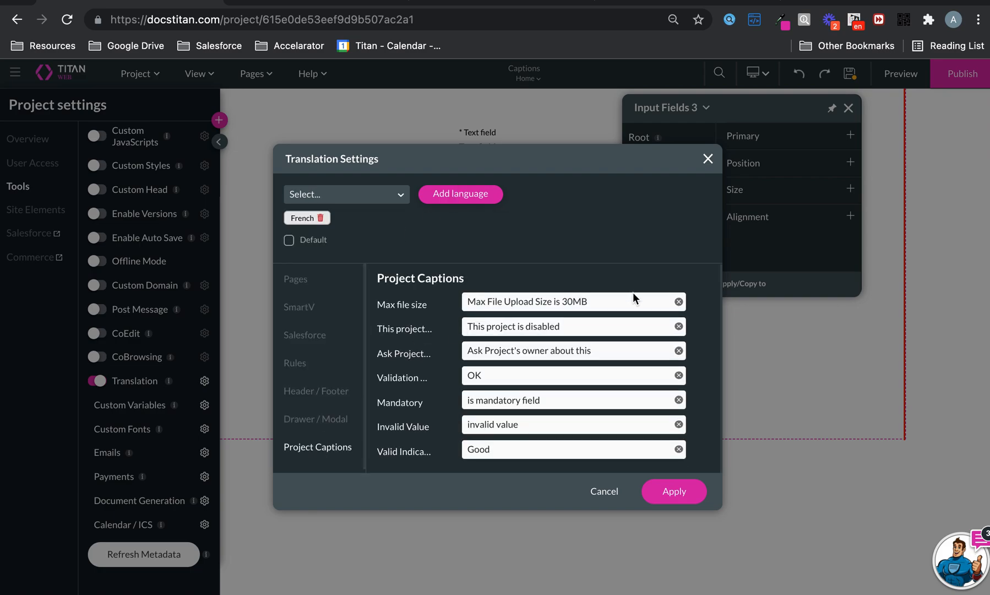
{"action": "triple_click", "coordinate": [465, 301]}
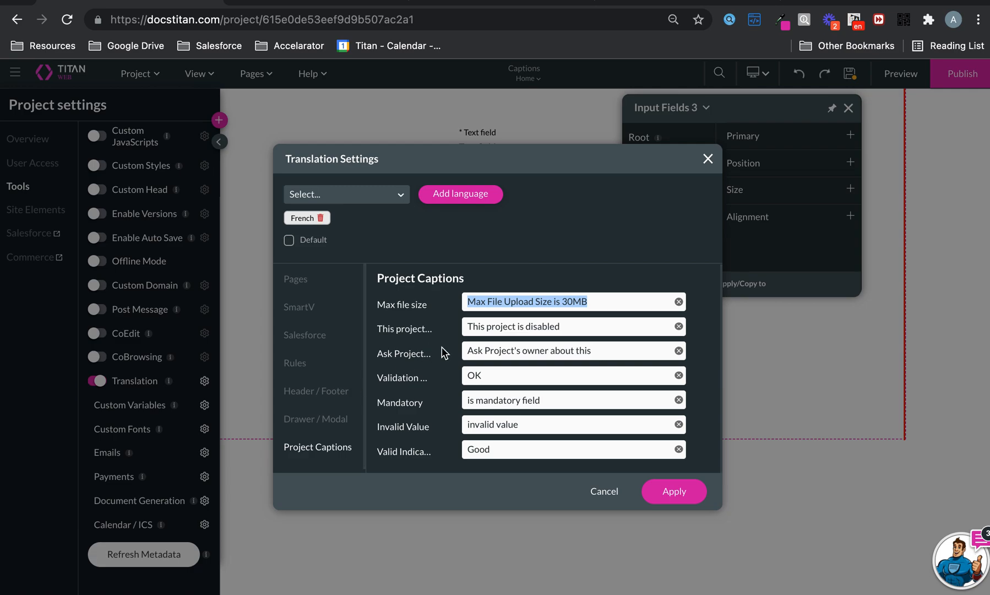
{"action": "left_click", "coordinate": [707, 160]}
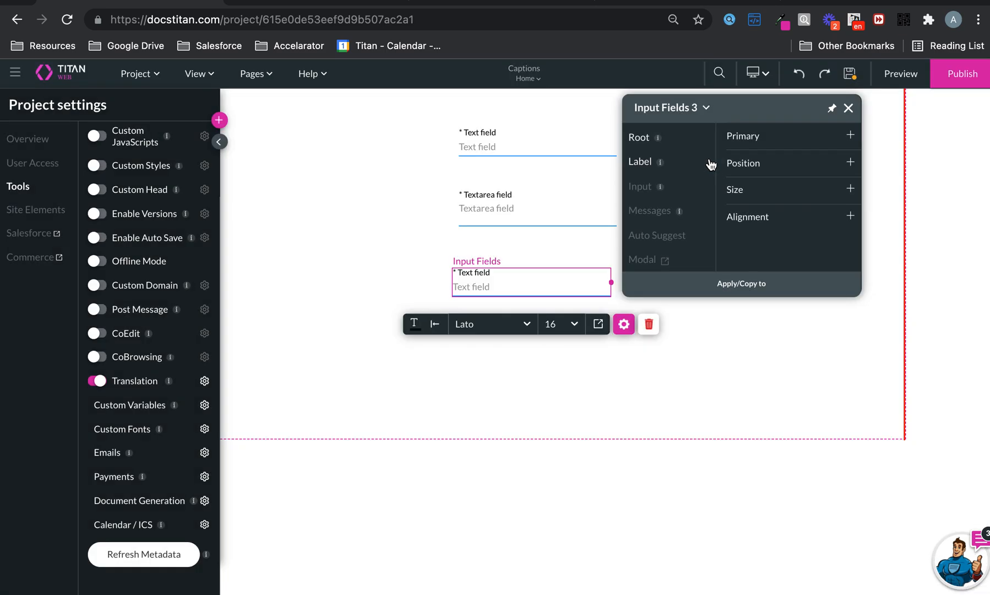
- Close the new text field's style settings and select the page strip that holds the fields
{"action": "left_click", "coordinate": [848, 108]}
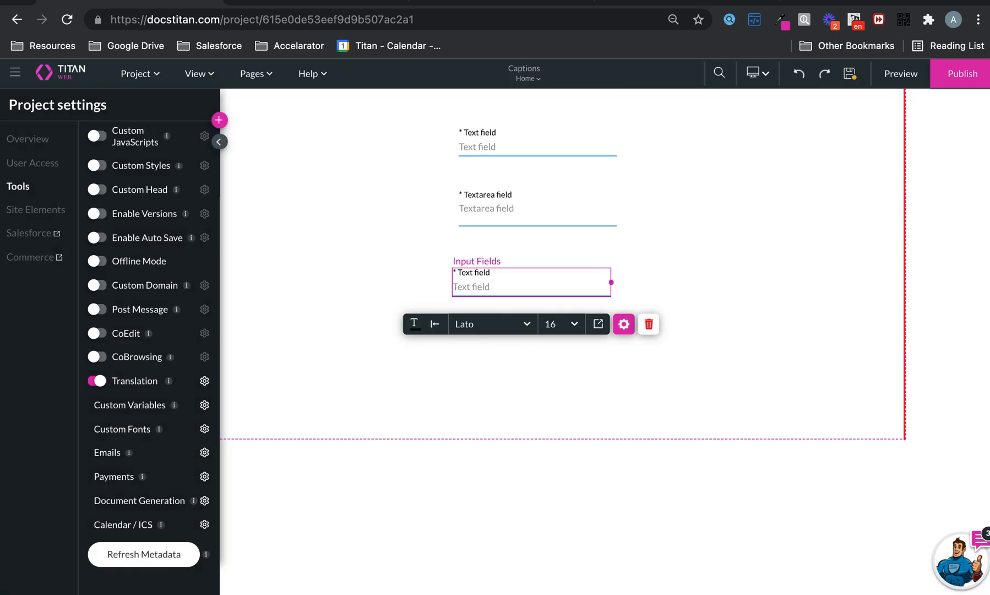
{"action": "mouse_move", "coordinate": [952, 1]}
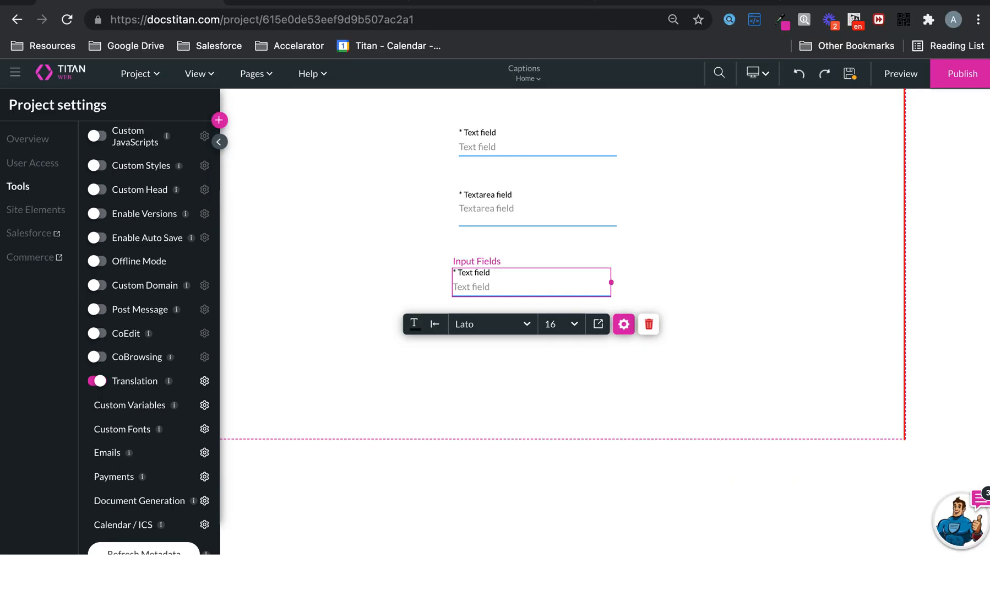
{"action": "left_click", "coordinate": [691, 141]}
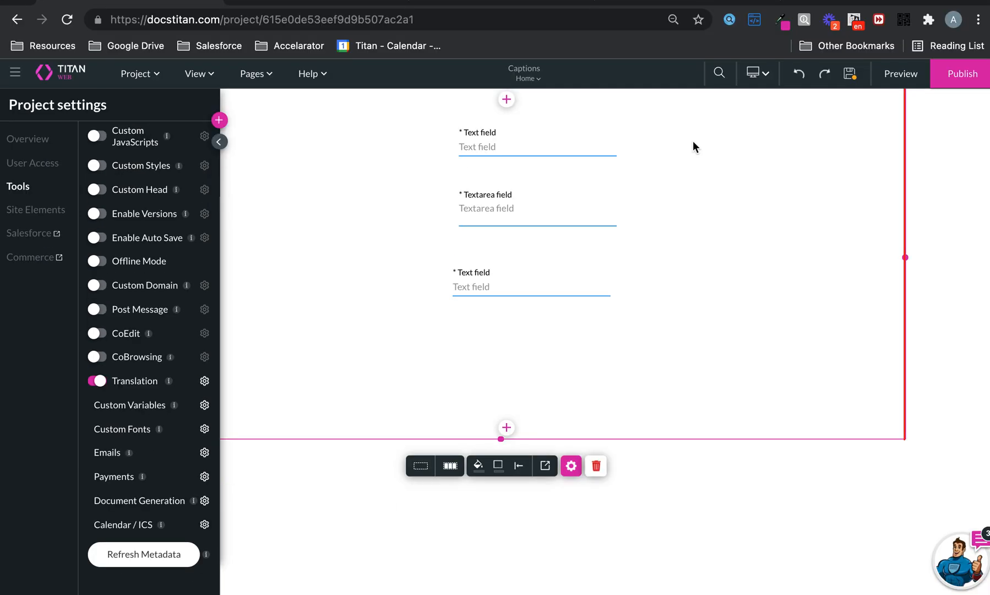